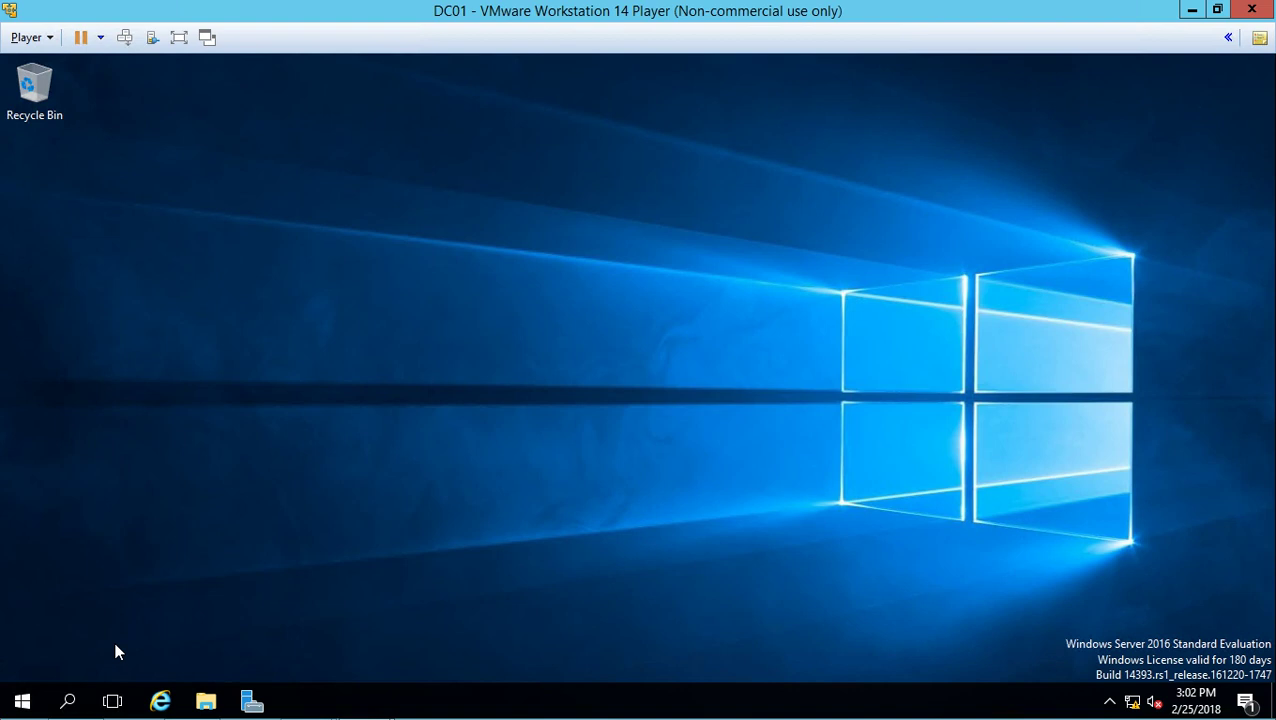
# - Check in System properties that the computer is named DC01 in WORKGROUP, cancelling without changes
pyautogui.rightClick(20, 705)
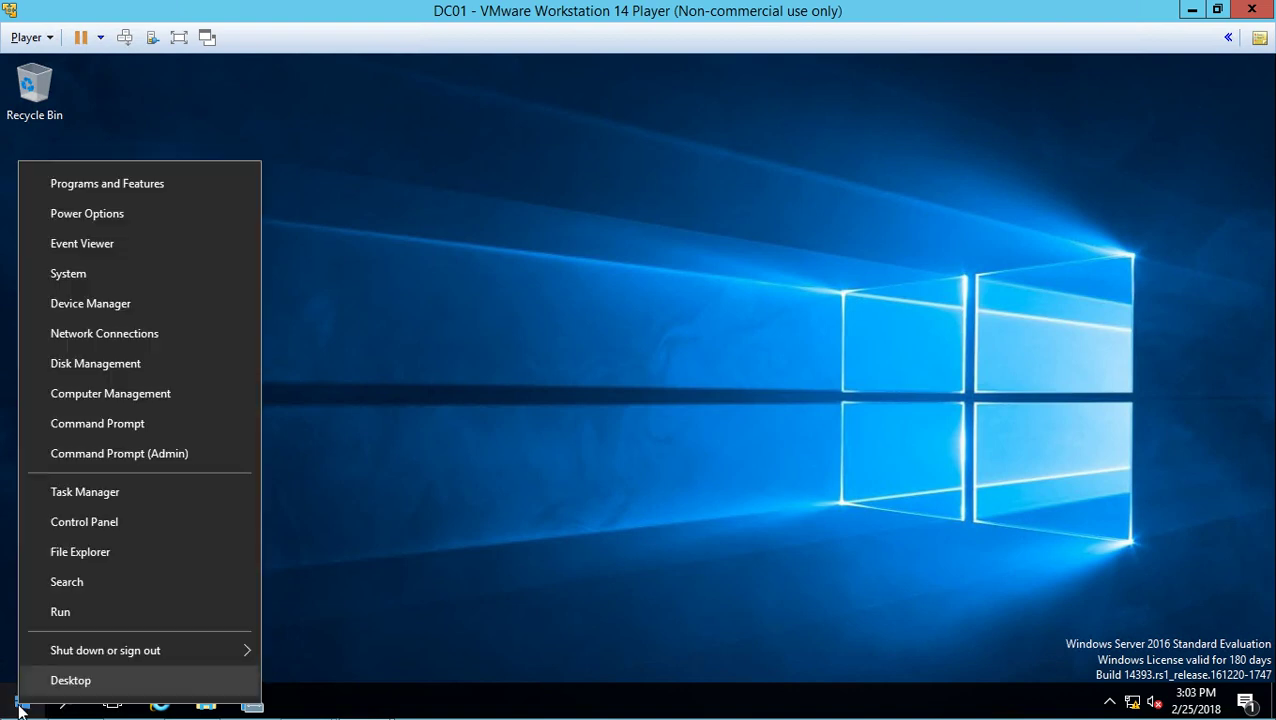
pyautogui.click(115, 526)
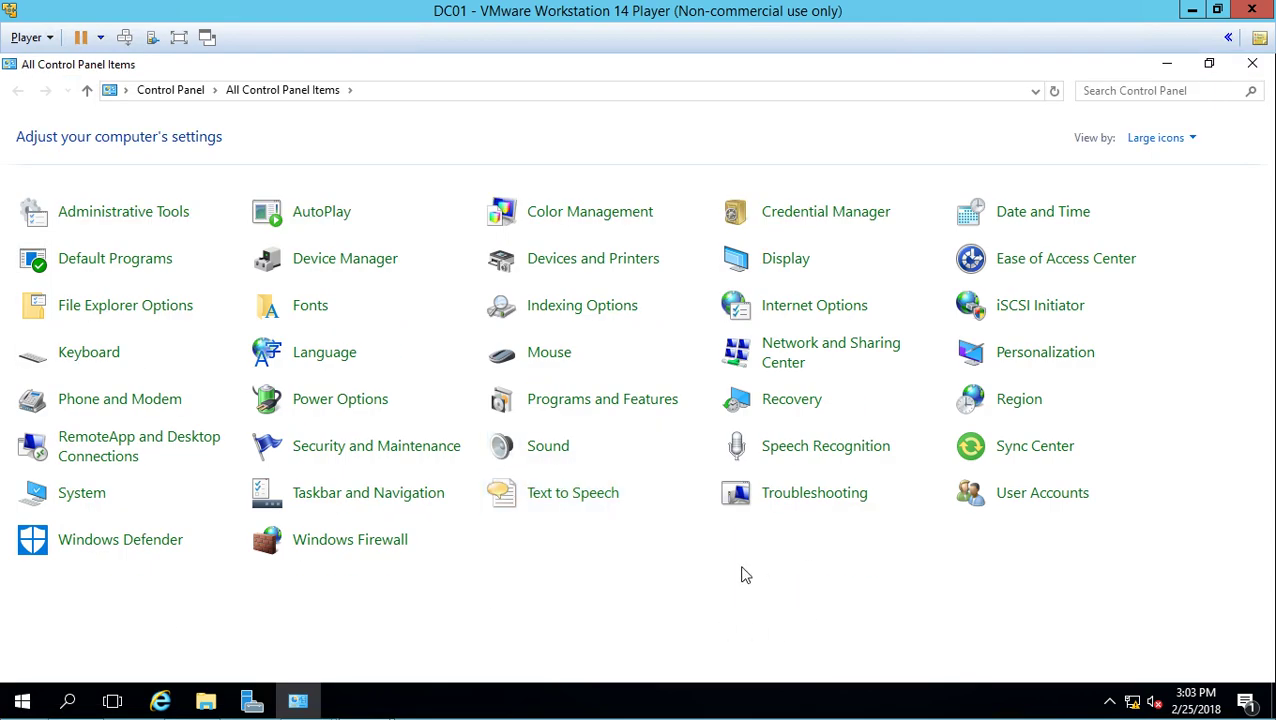
pyautogui.click(66, 490)
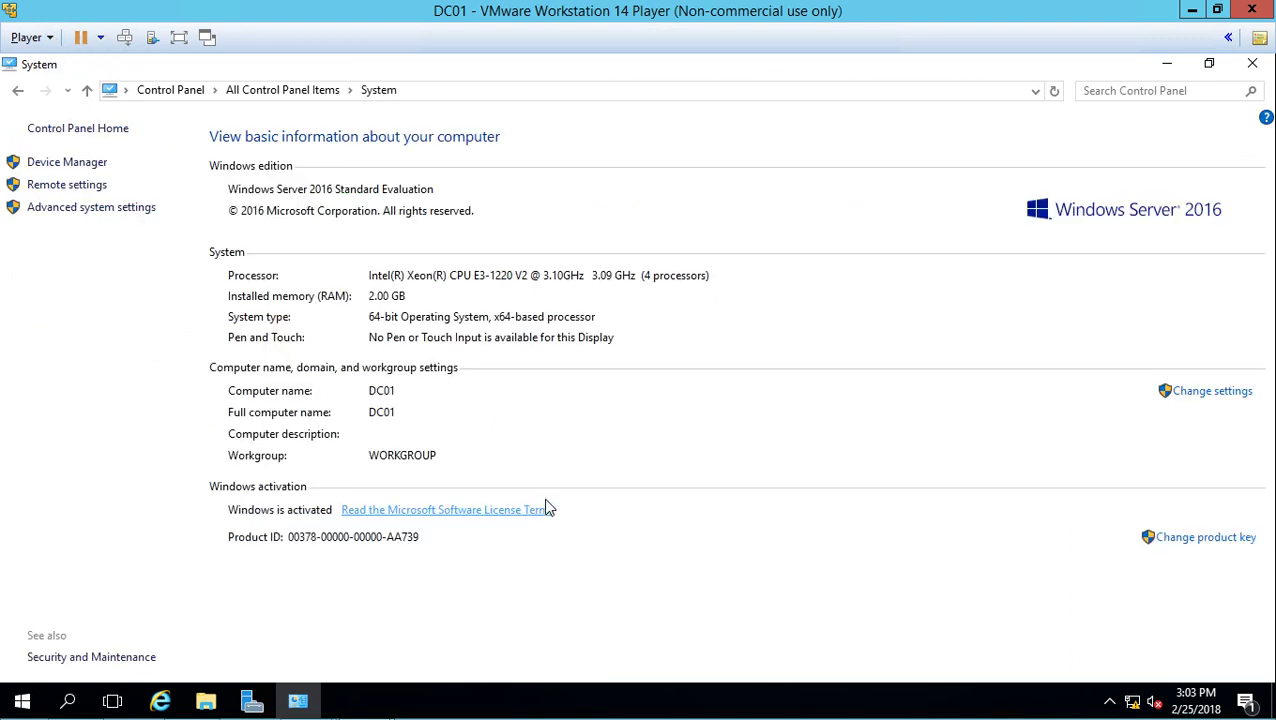
pyautogui.click(1207, 390)
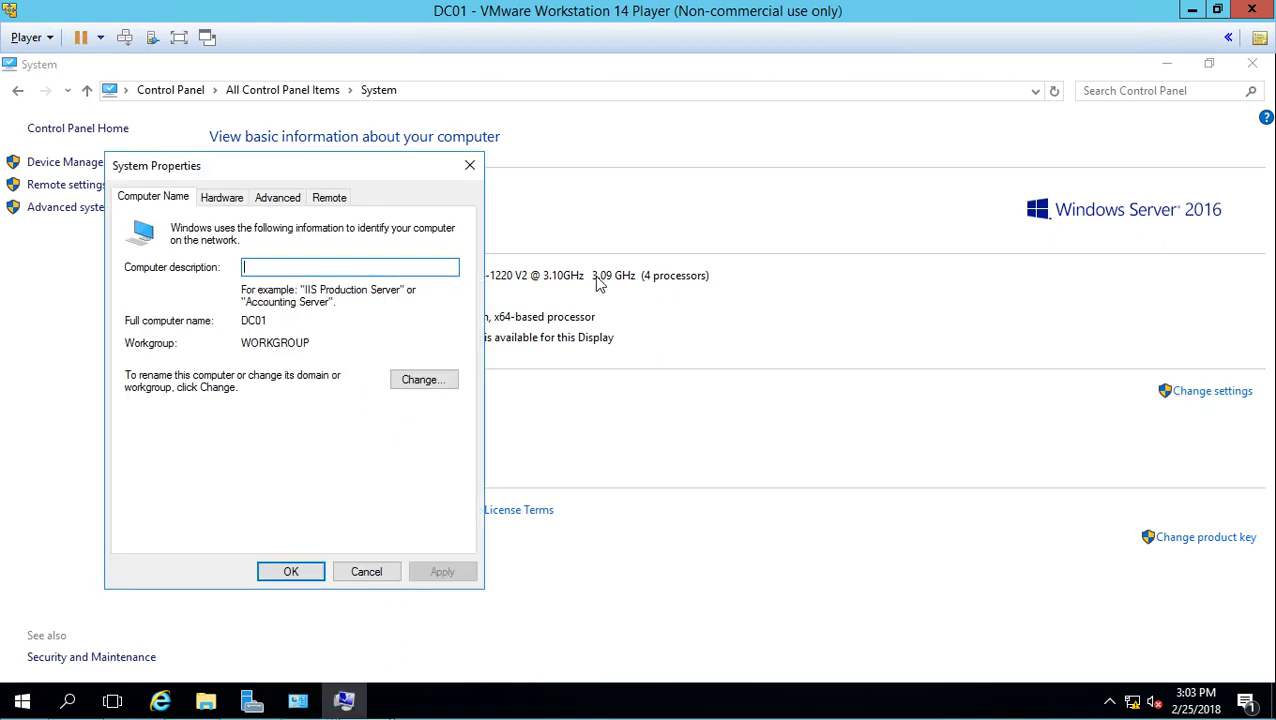
pyautogui.moveTo(342, 165); pyautogui.dragTo(728, 161)
pyautogui.click(785, 374)
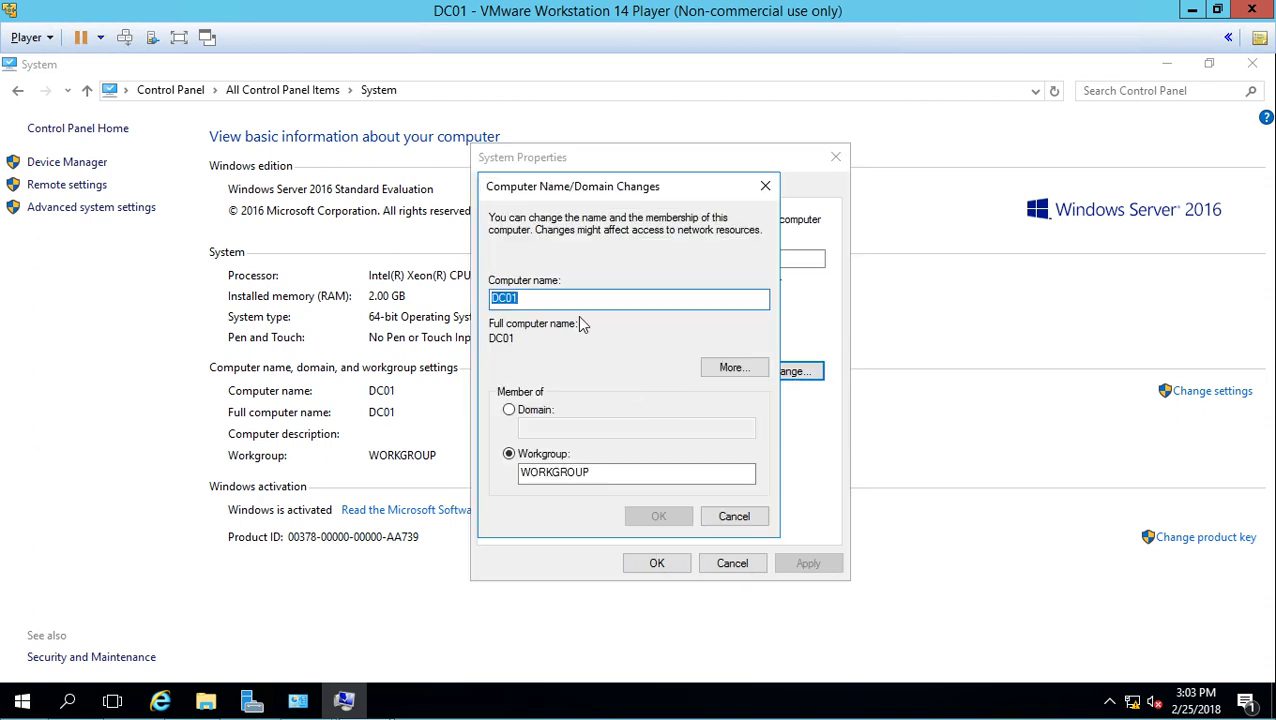
pyautogui.click(589, 297)
pyautogui.click(739, 518)
pyautogui.click(733, 566)
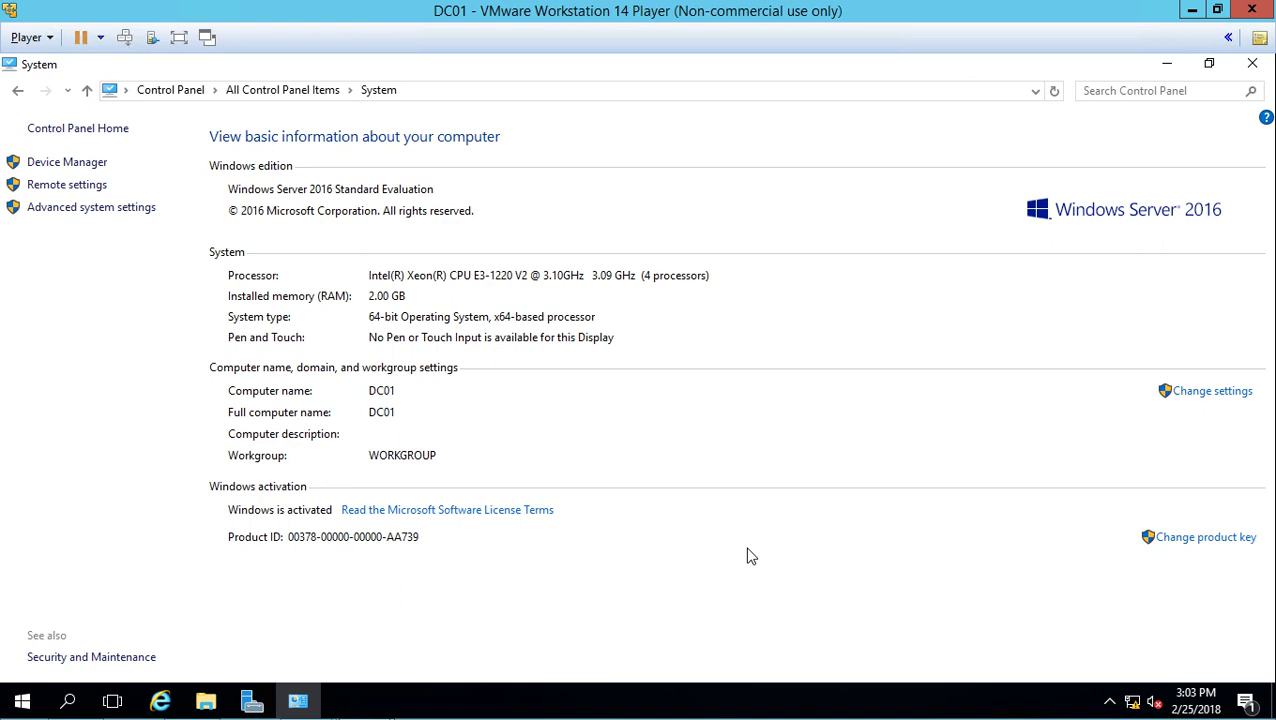
# - Close the System page and open Ethernet0's adapter properties from the Network and Sharing Center
pyautogui.click(1252, 63)
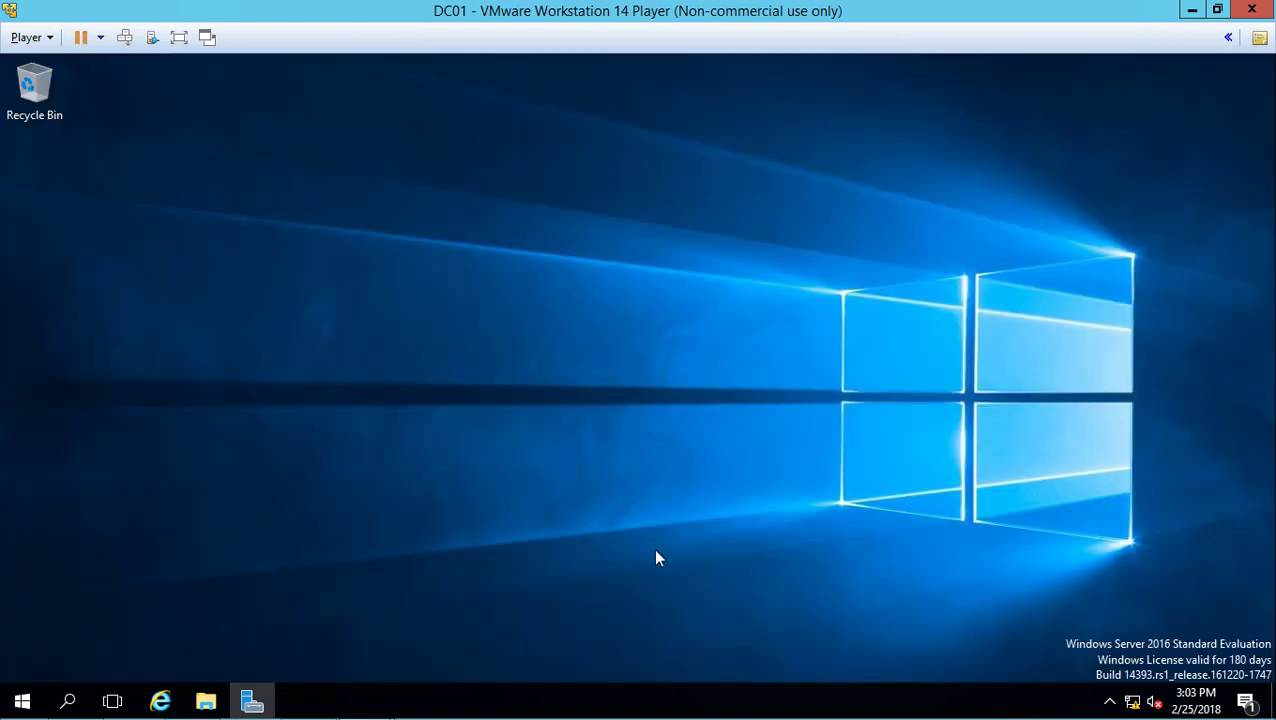
pyautogui.rightClick(1132, 700)
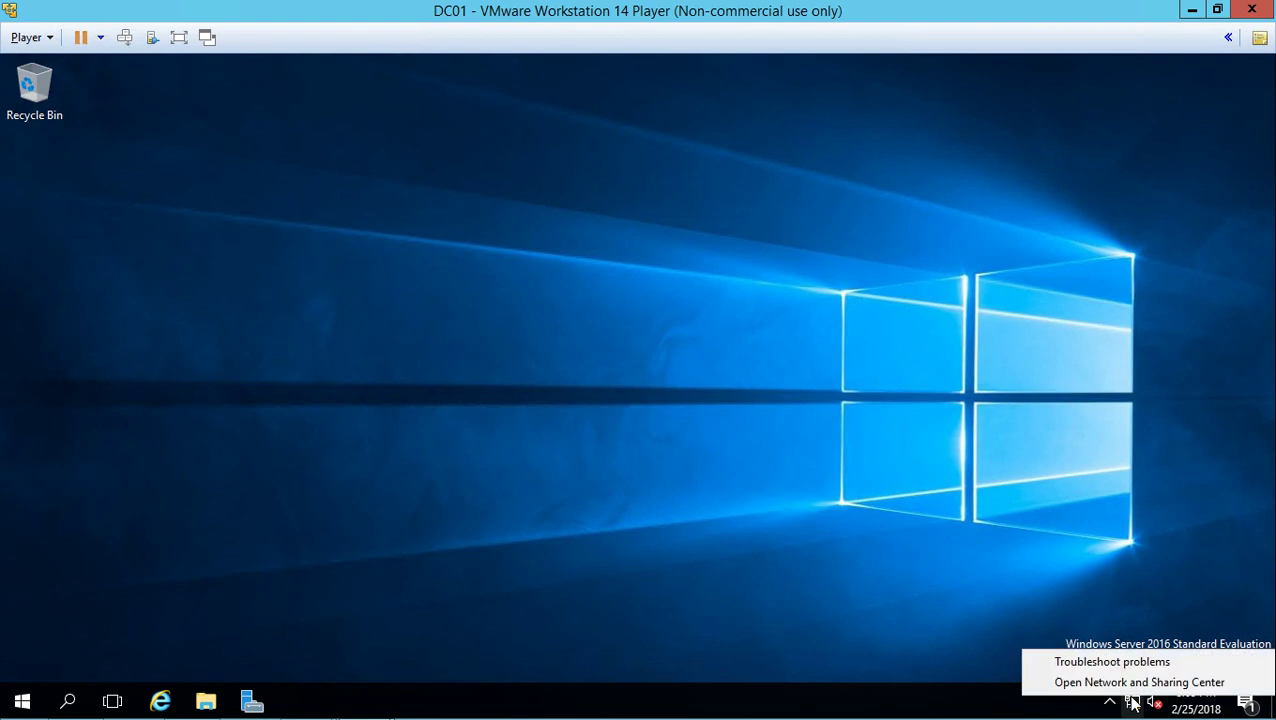
pyautogui.click(1135, 683)
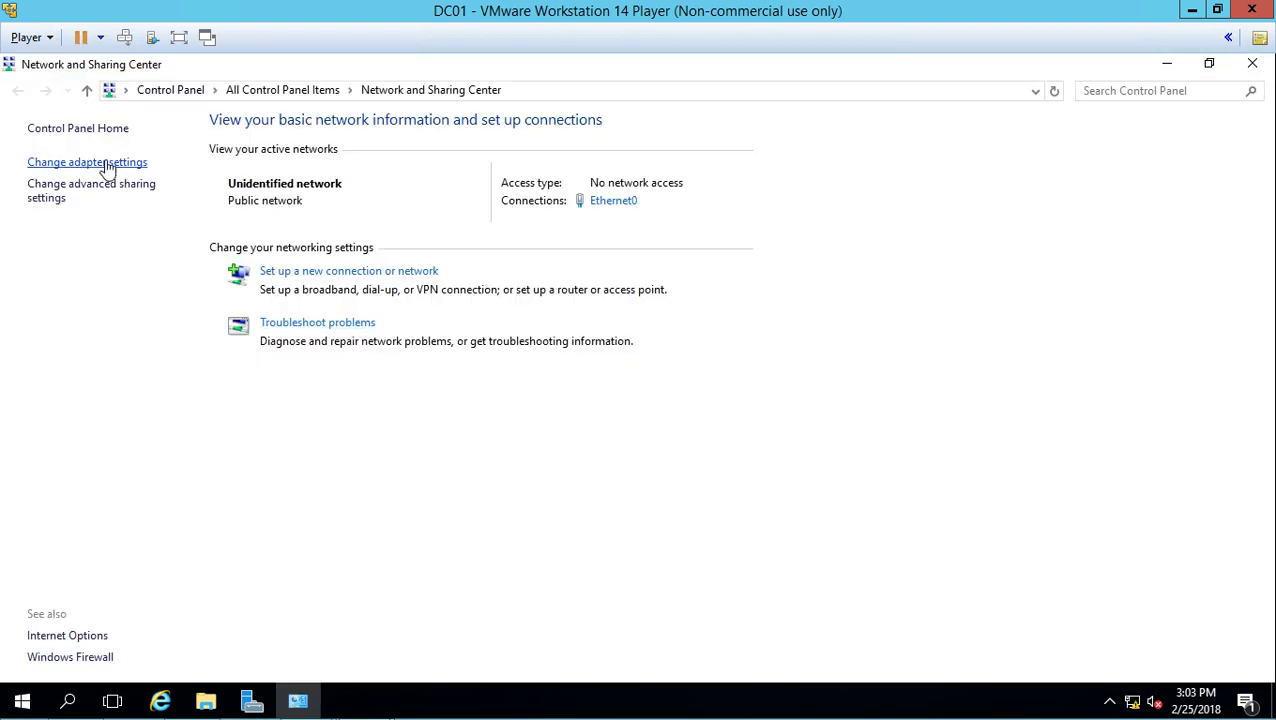
pyautogui.click(112, 167)
pyautogui.click(166, 183)
pyautogui.rightClick(166, 181)
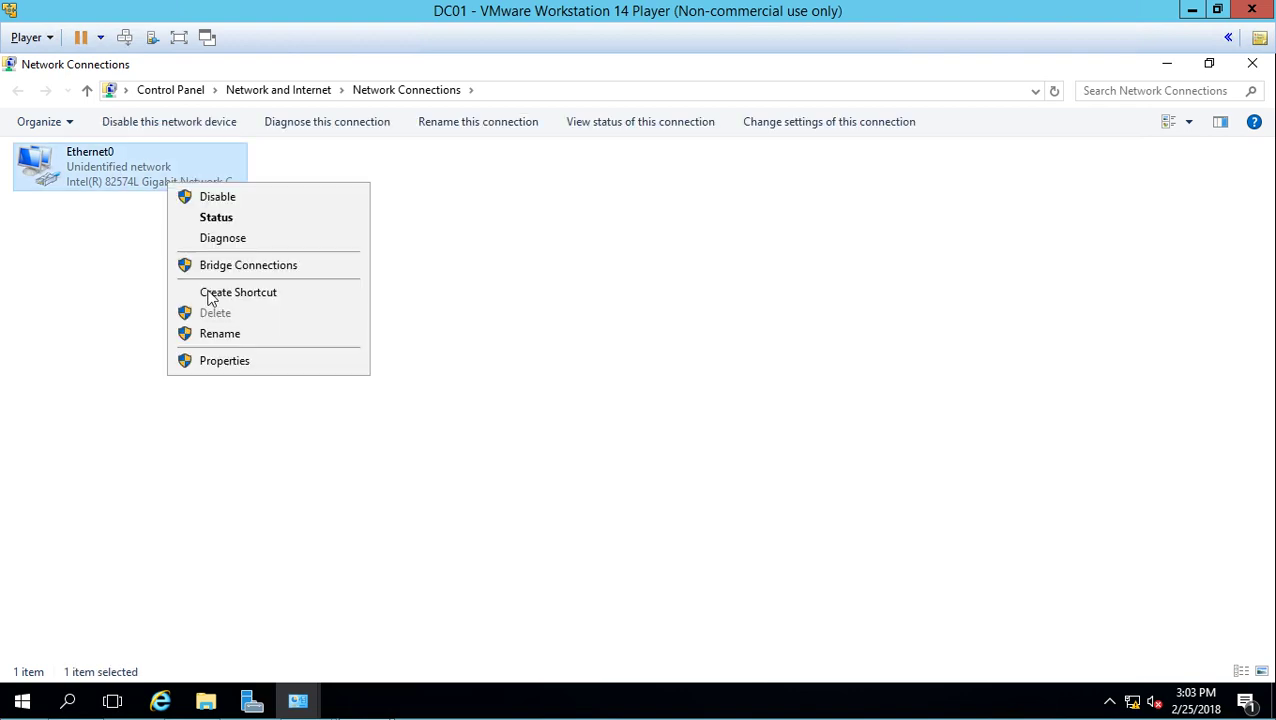
pyautogui.click(235, 362)
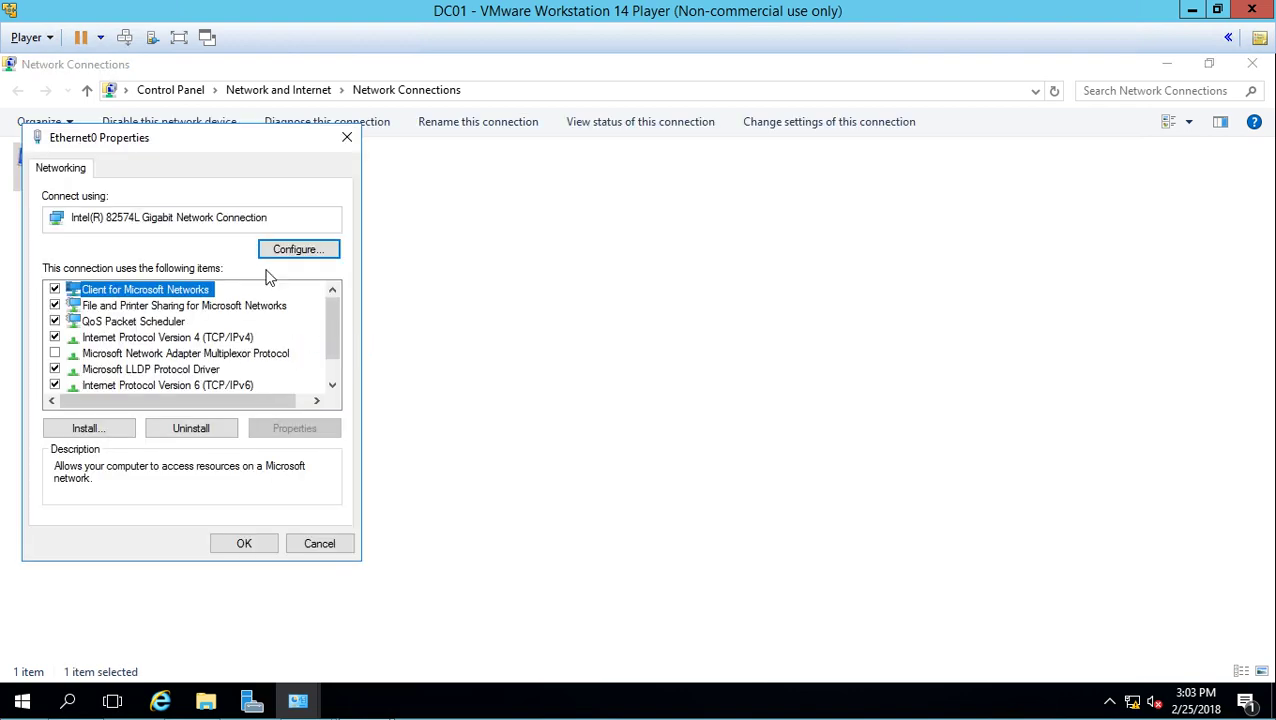
pyautogui.moveTo(280, 140); pyautogui.dragTo(676, 110)
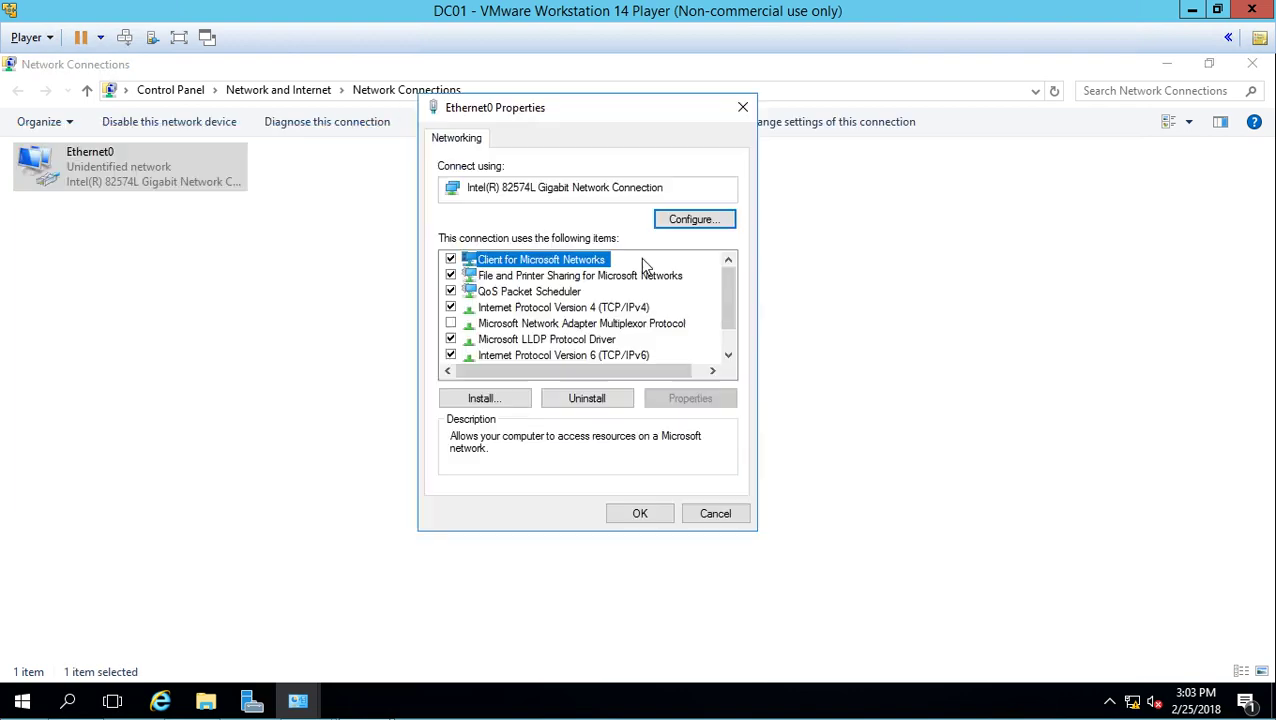
# - Confirm IPv4 is static 192.168.0.1, mask 255.255.255.0, DNS 192.168.0.1, then cancel out and close Network Connections
pyautogui.click(606, 310)
pyautogui.doubleClick(606, 310)
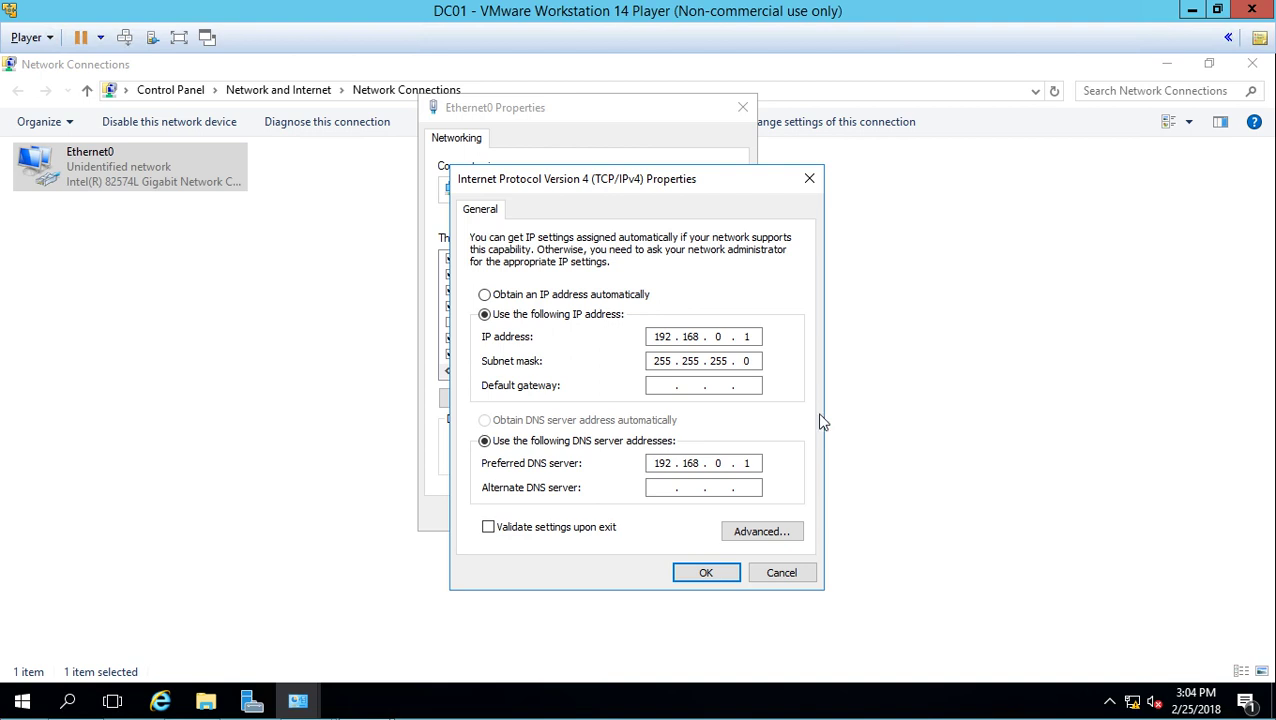
pyautogui.click(761, 337)
pyautogui.click(762, 577)
pyautogui.click(702, 510)
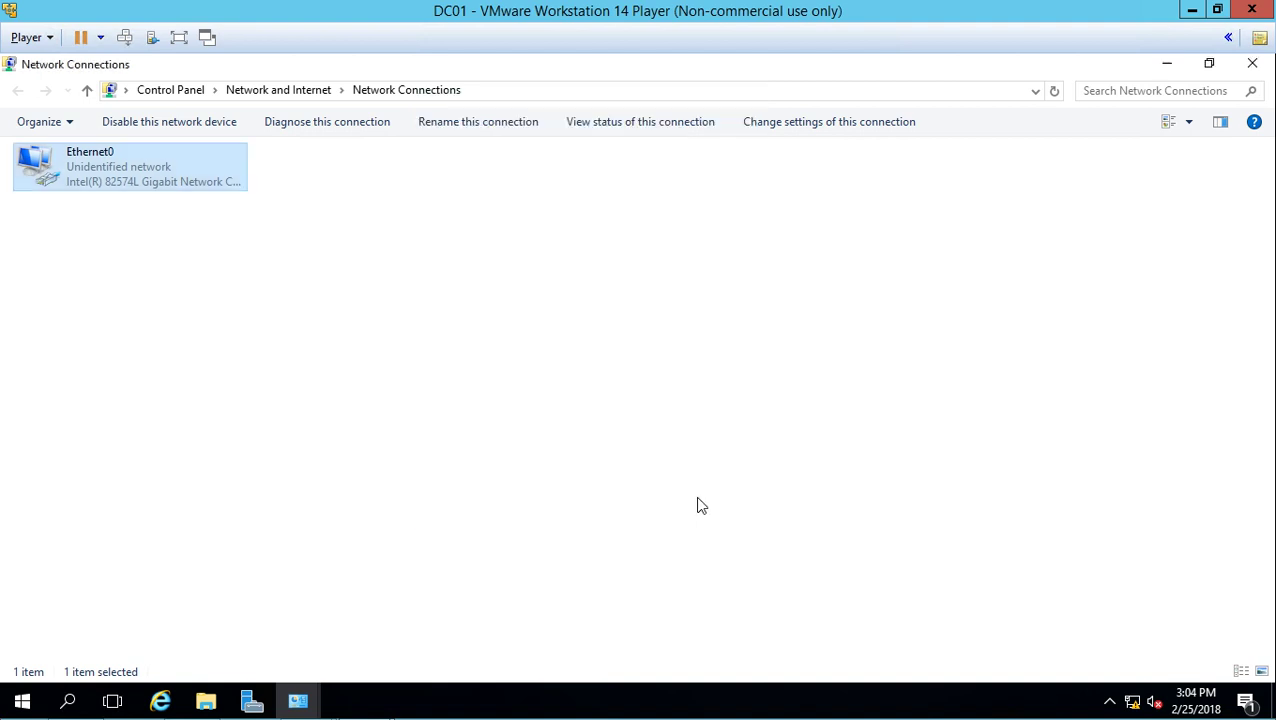
pyautogui.click(1265, 70)
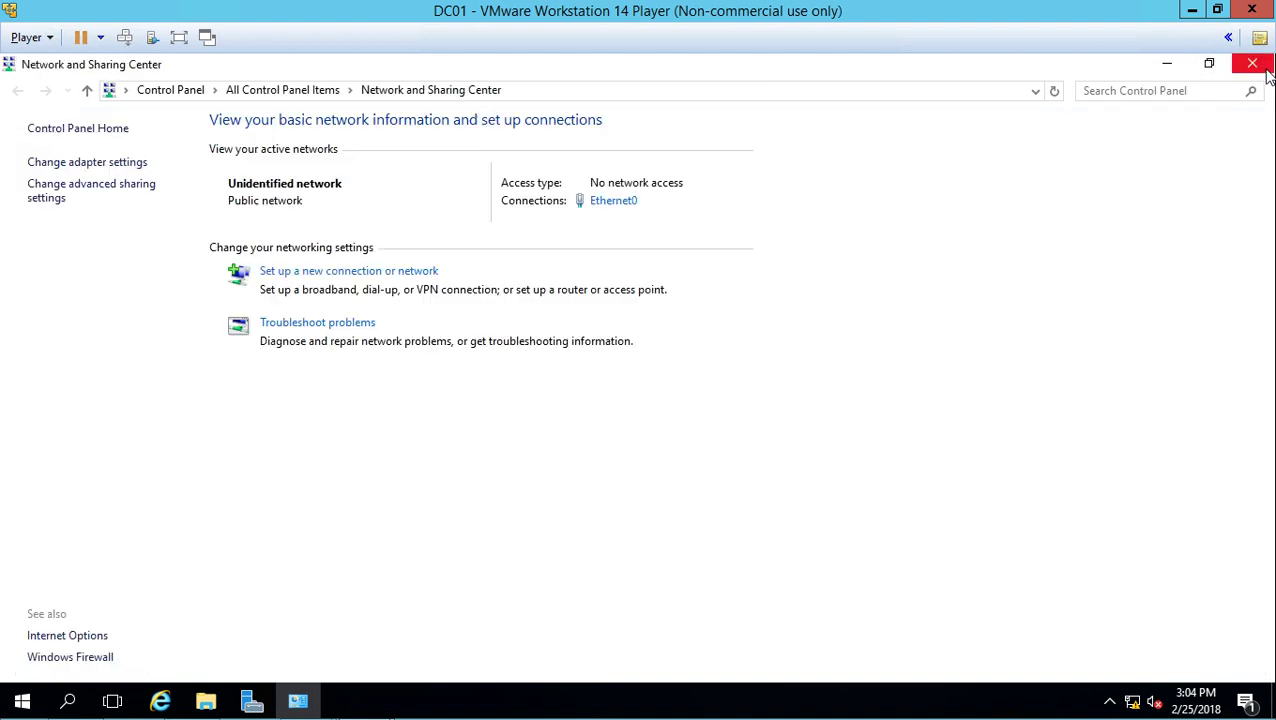
# - Return to Server Manager and start the Add Roles and Features wizard, maximized
pyautogui.click(1255, 66)
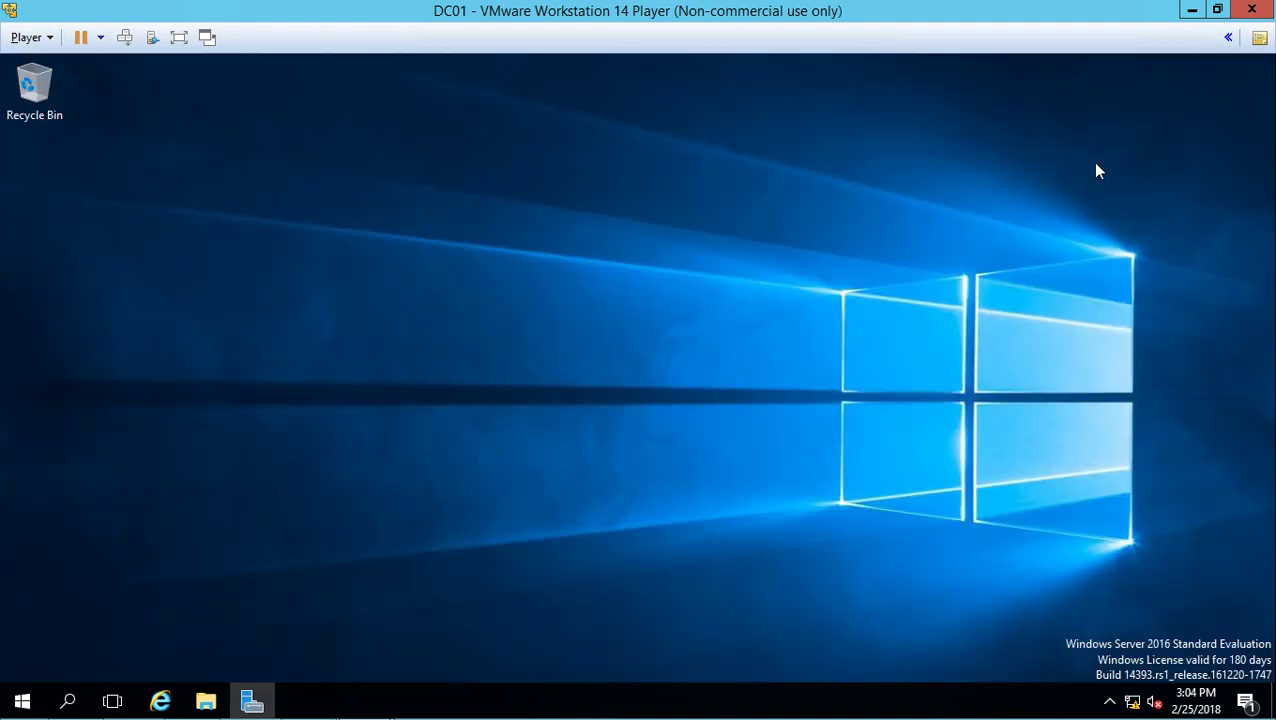
pyautogui.click(252, 700)
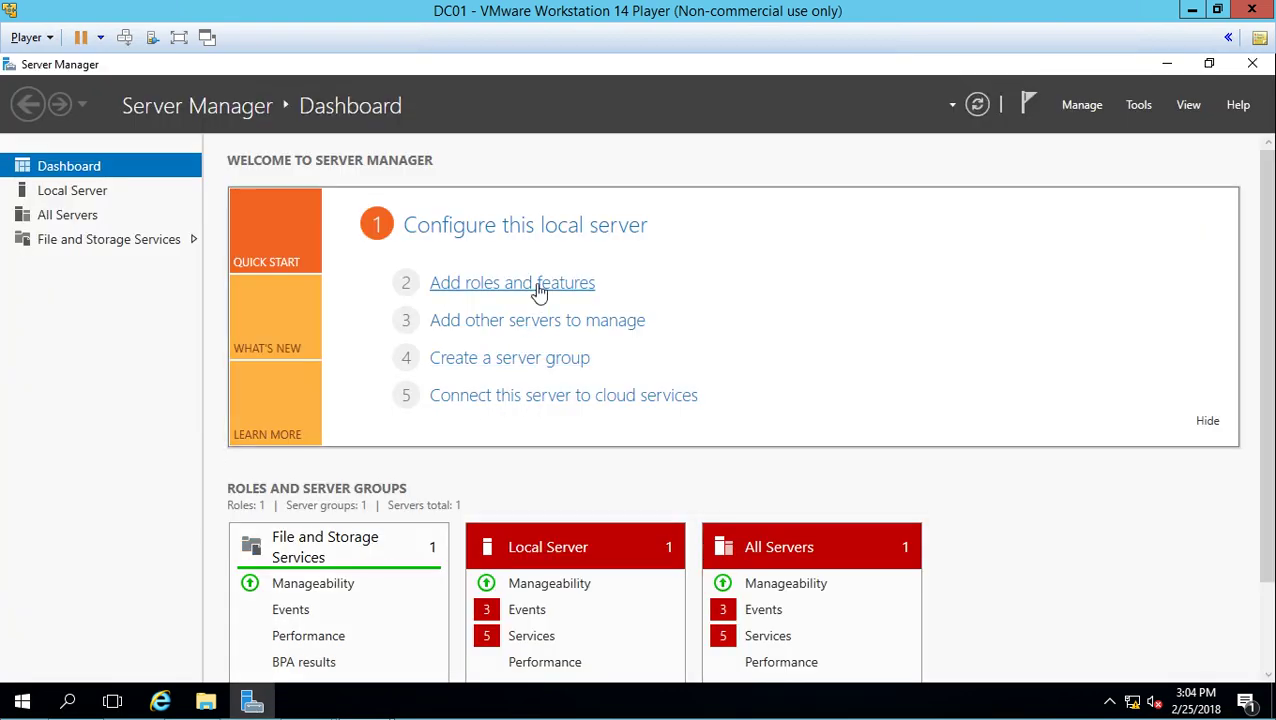
pyautogui.click(538, 287)
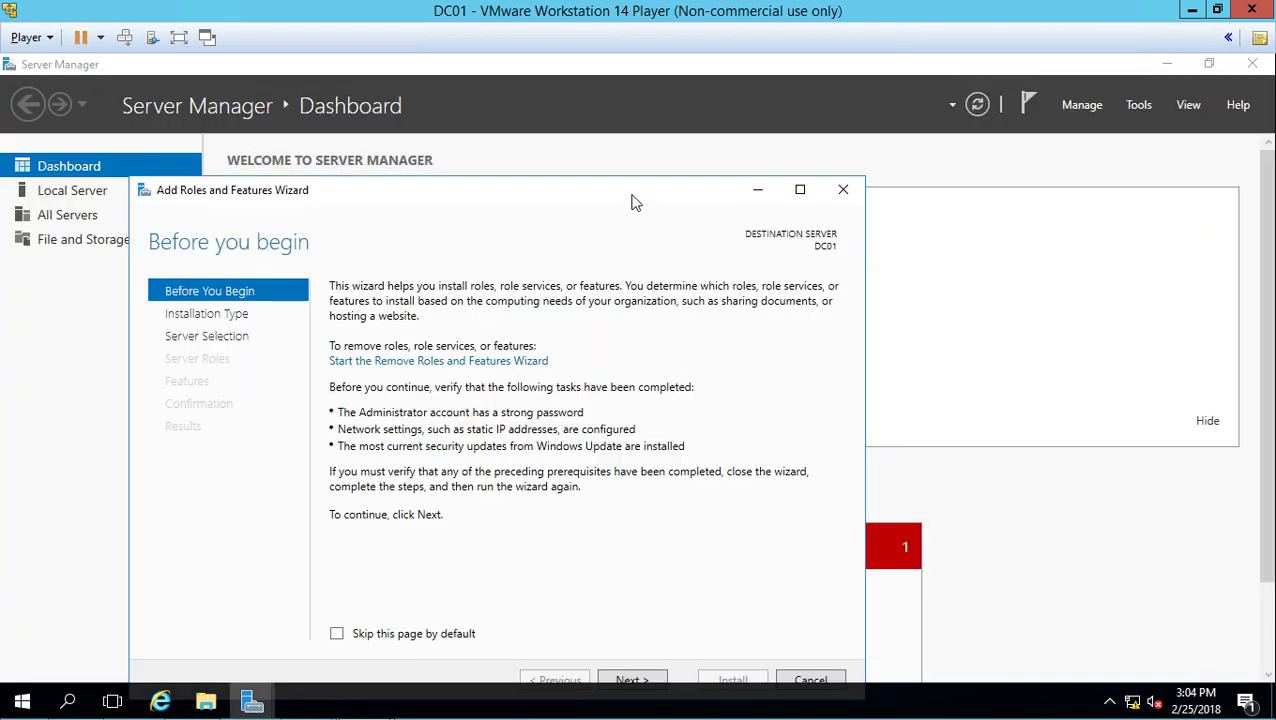
pyautogui.click(801, 190)
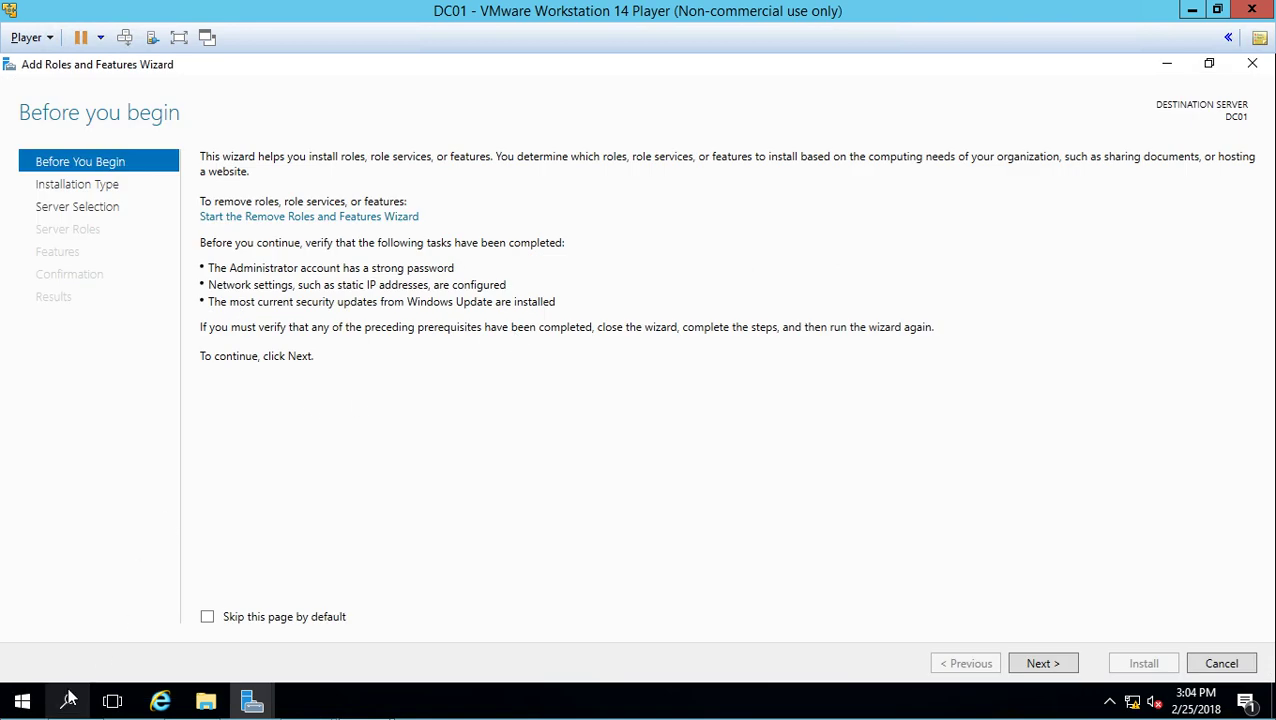
pyautogui.click(22, 704)
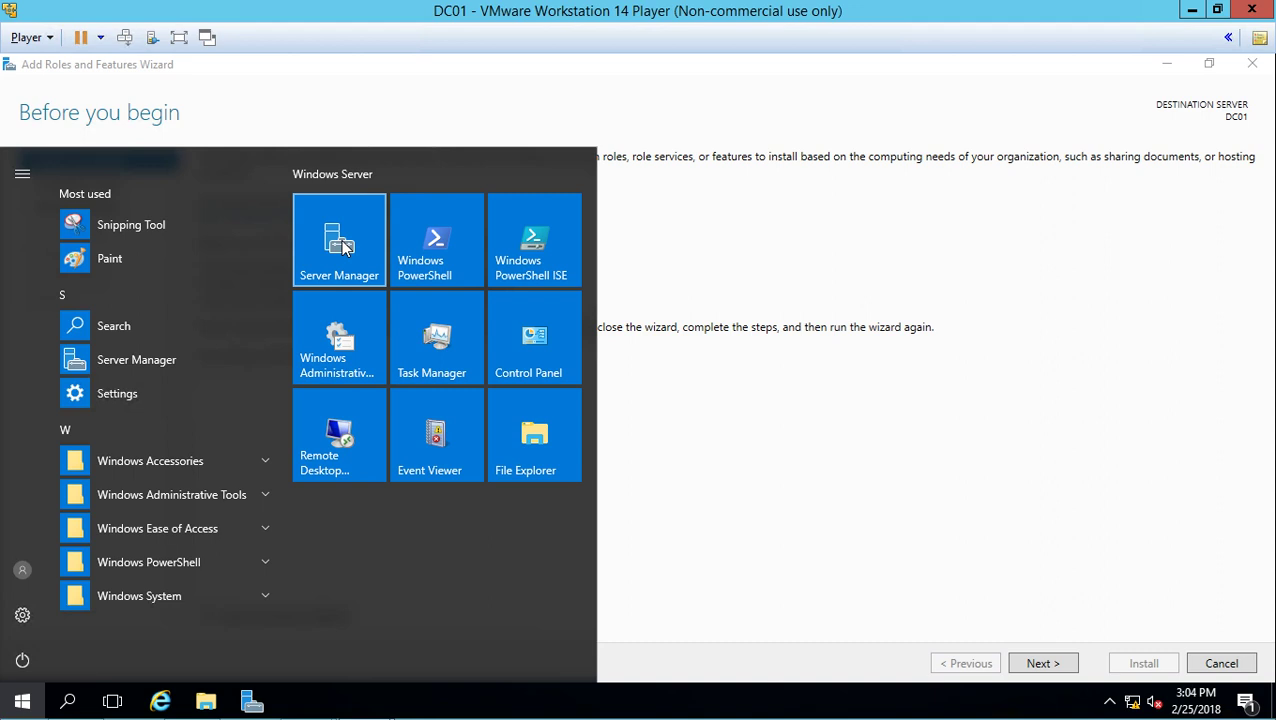
pyautogui.click(831, 450)
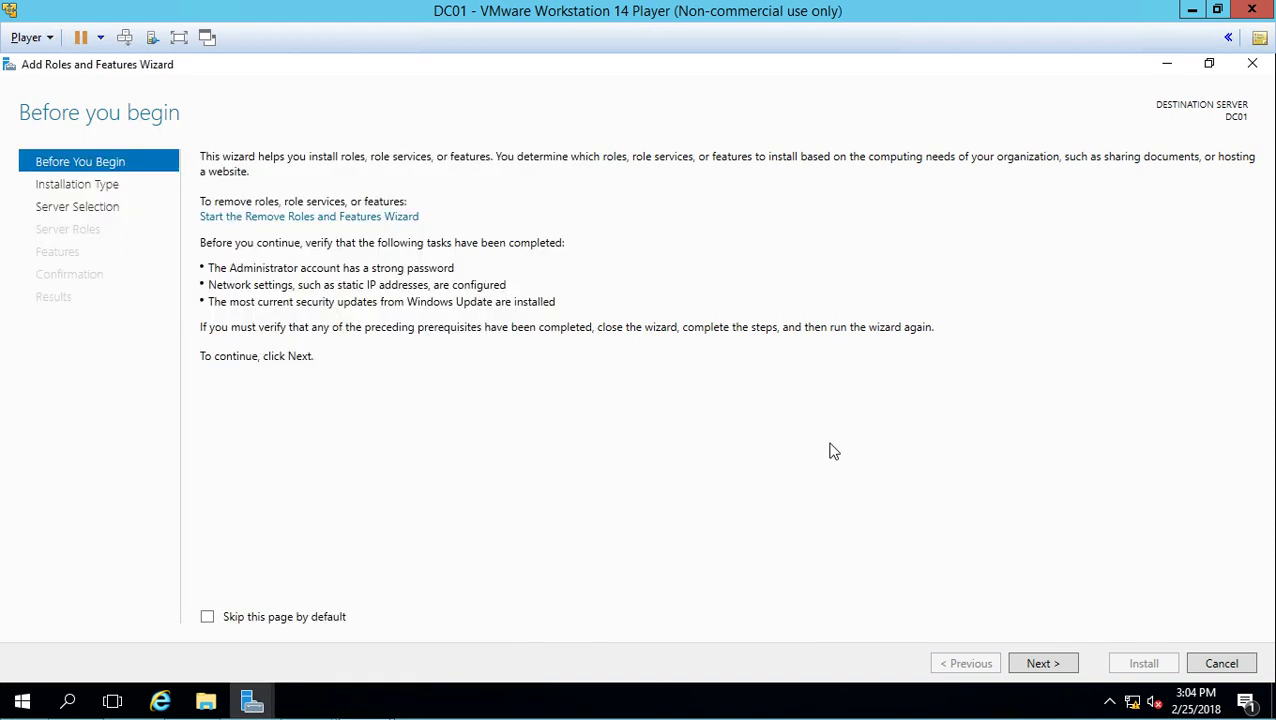
# - Select the Active Directory Domain Services role with its management features and proceed to install it
pyautogui.click(1041, 664)
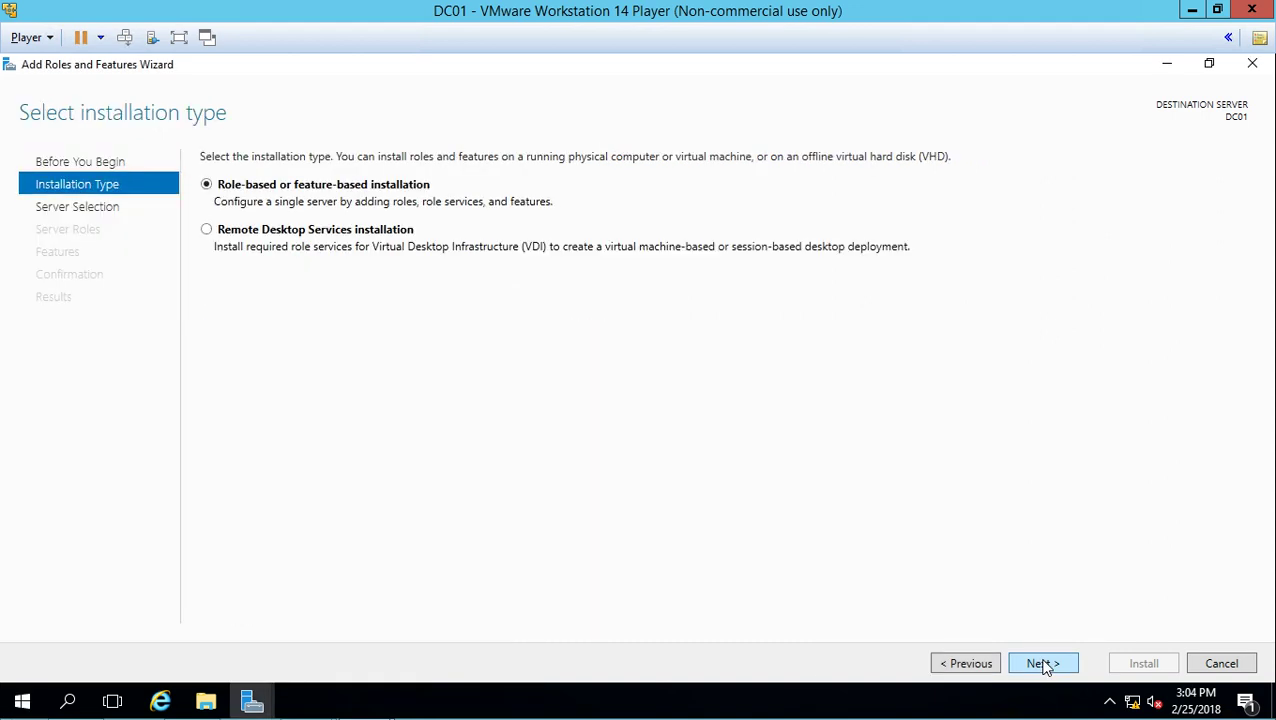
pyautogui.click(1044, 666)
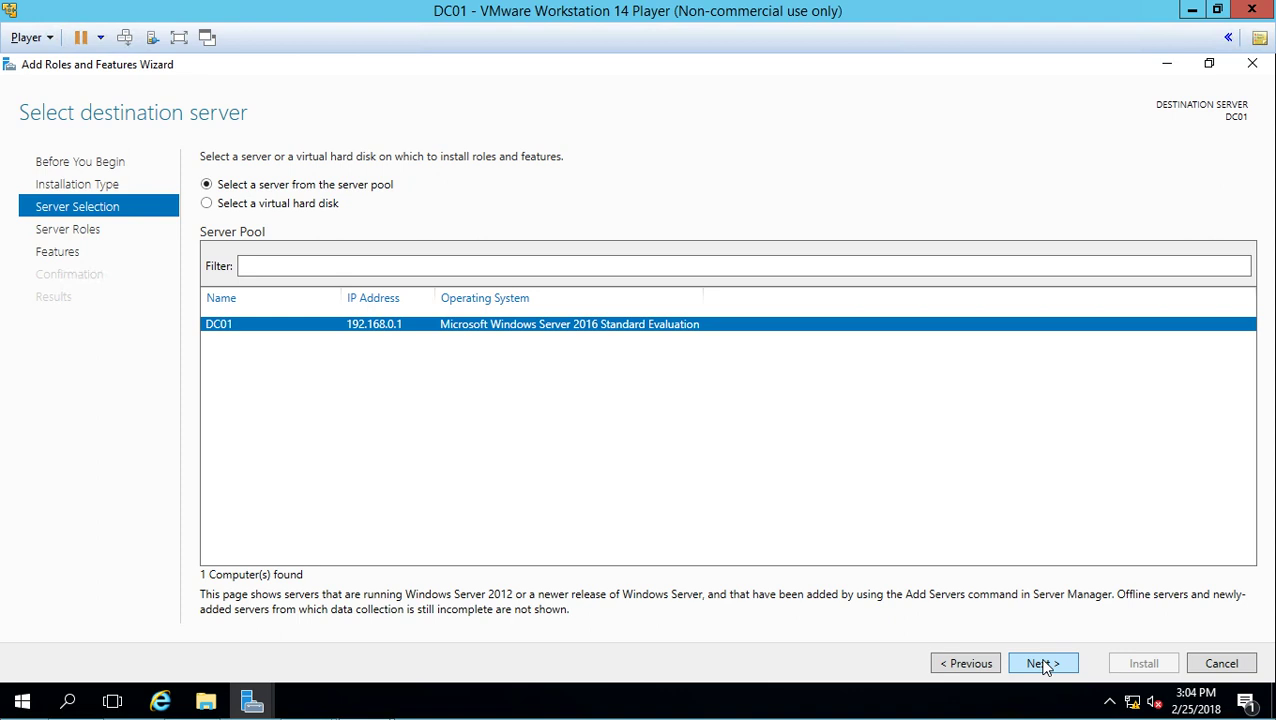
pyautogui.click(1042, 664)
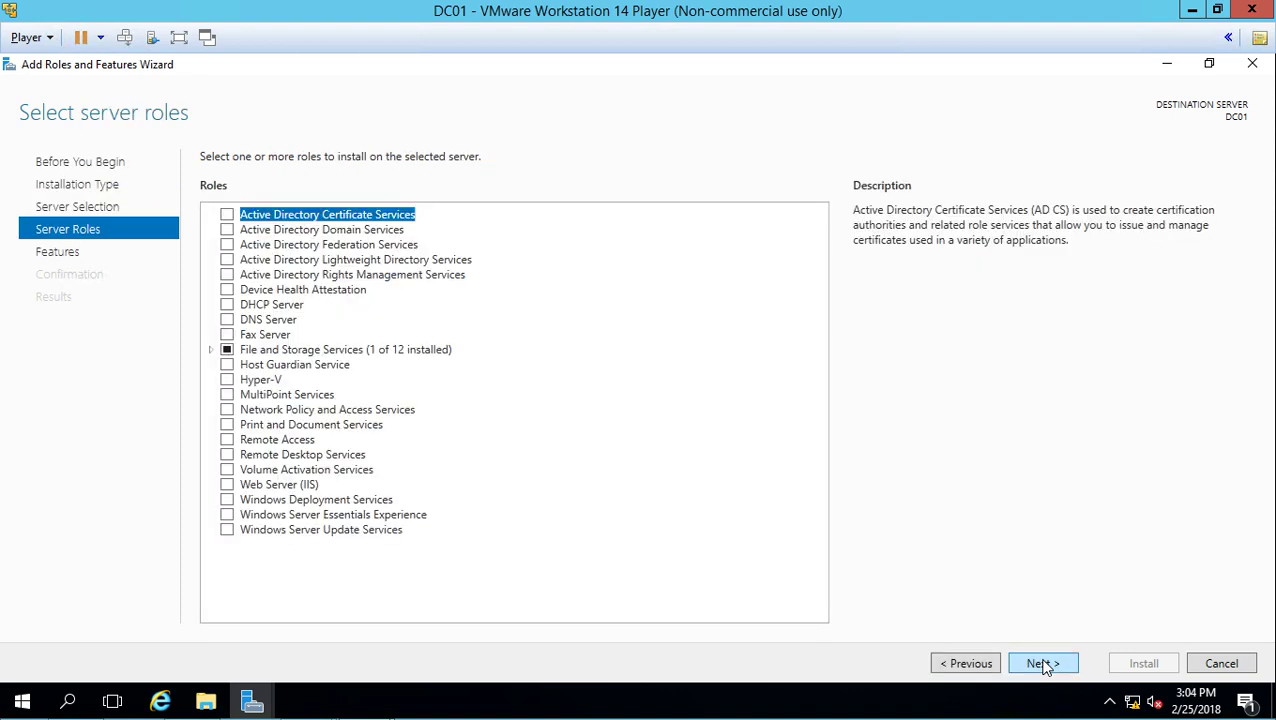
pyautogui.click(227, 229)
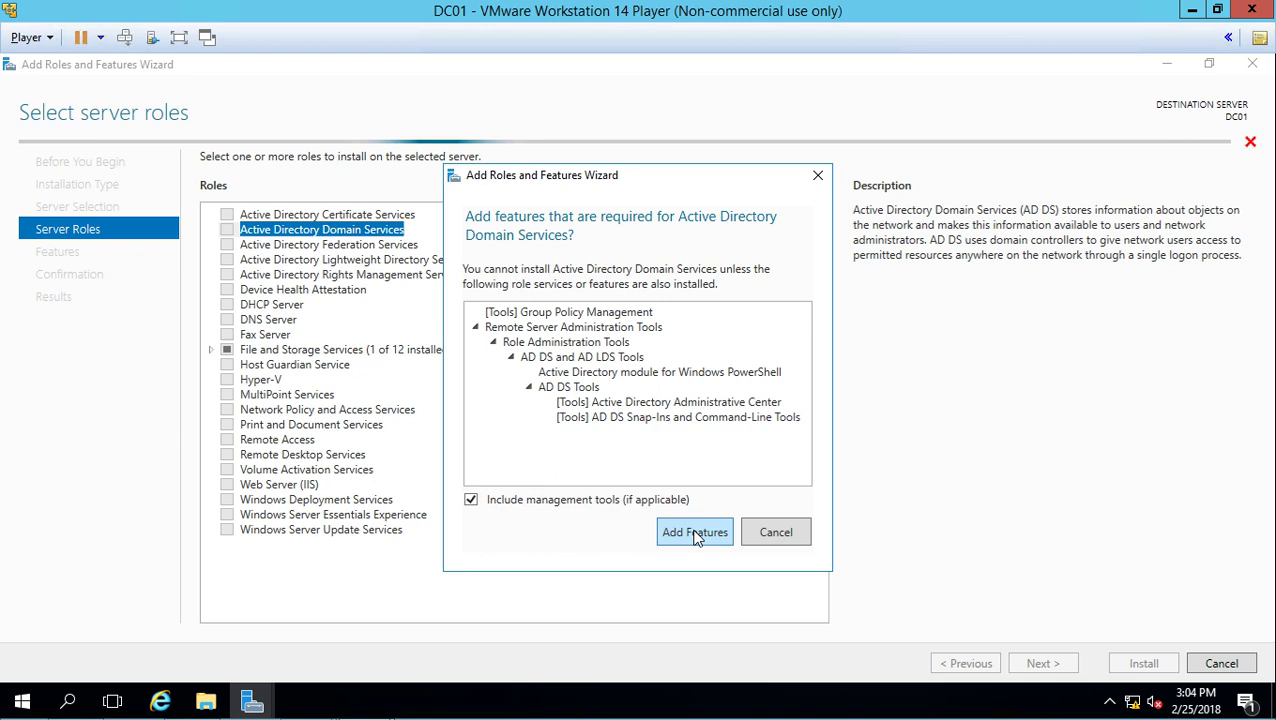
pyautogui.click(695, 532)
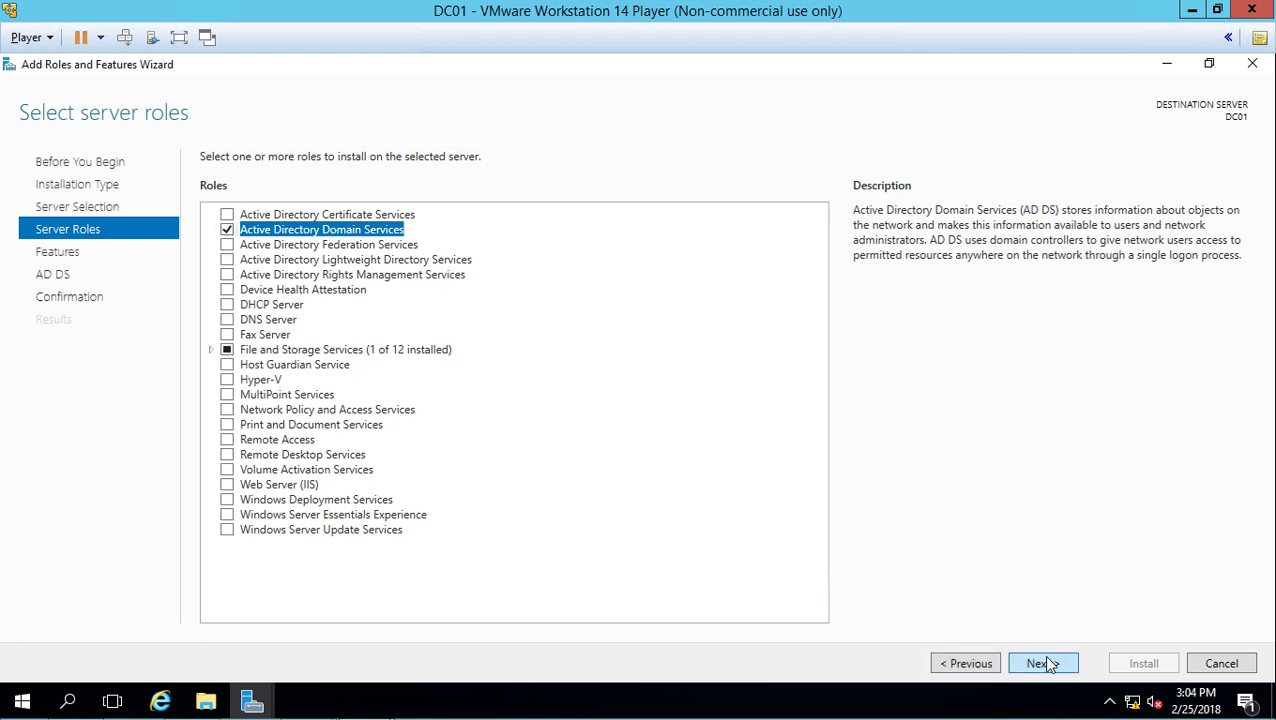
pyautogui.click(1048, 664)
pyautogui.click(1049, 665)
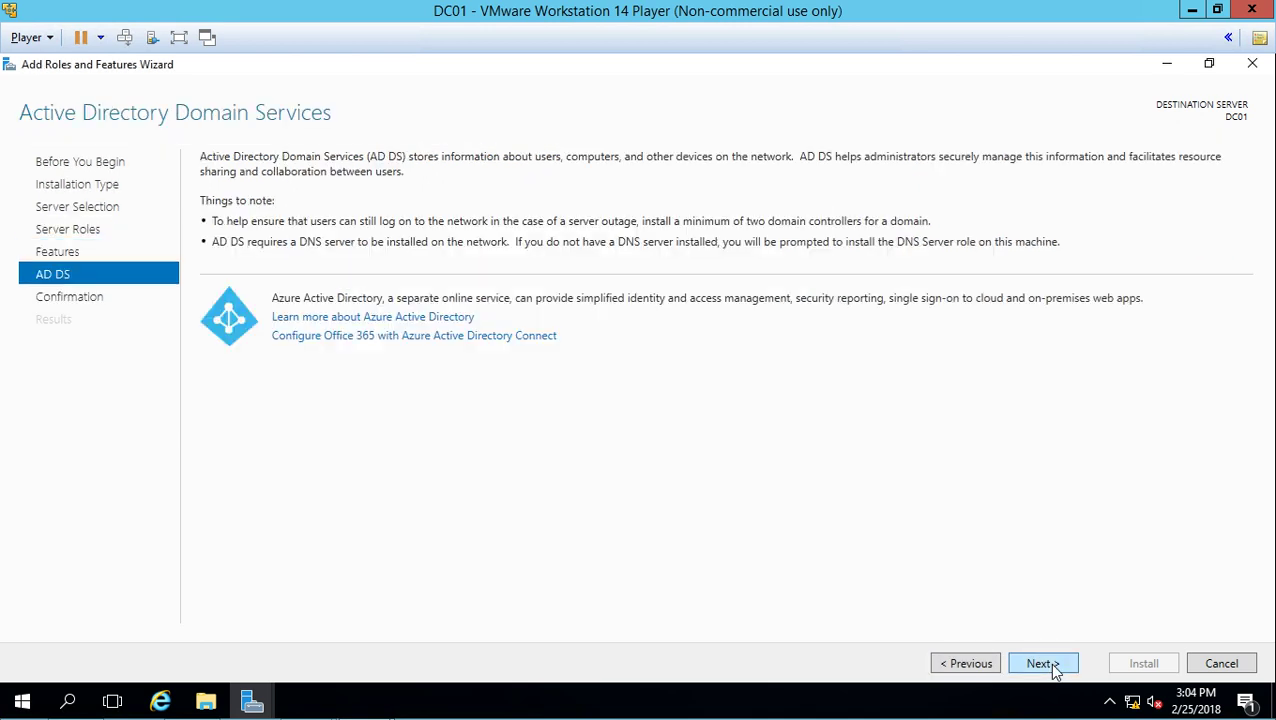
pyautogui.click(1049, 664)
pyautogui.click(1125, 664)
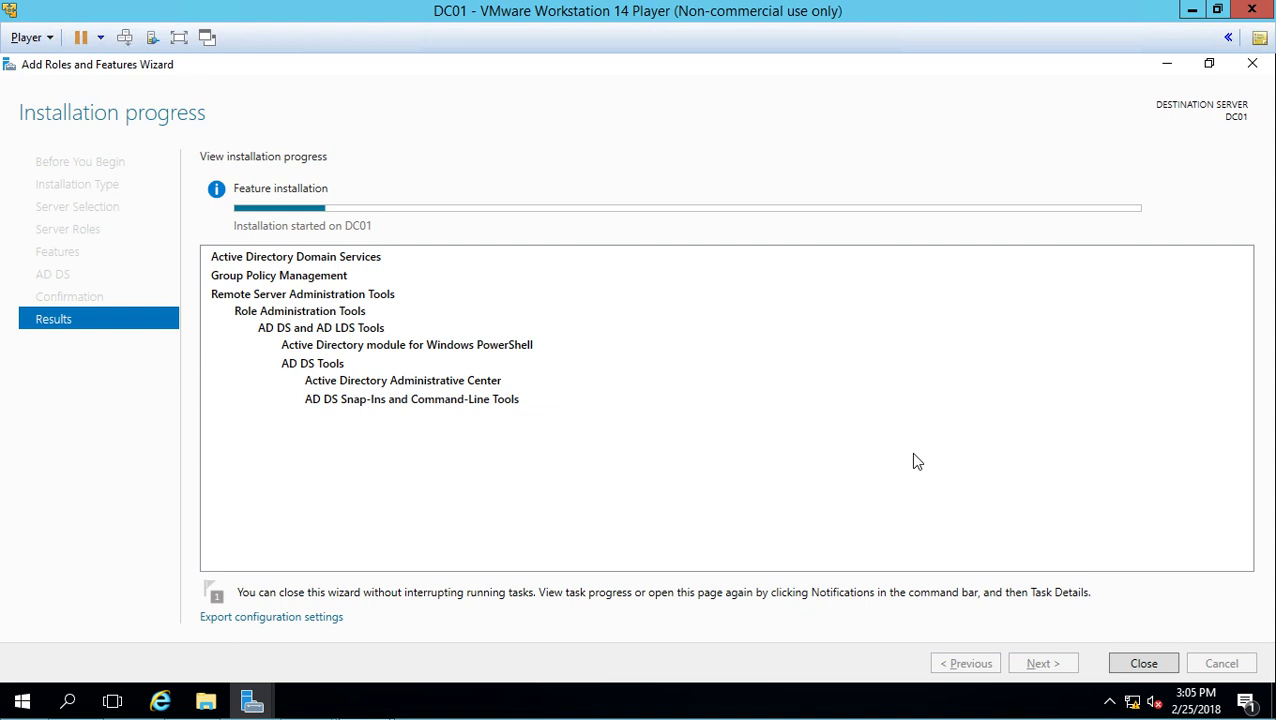
# - Open the VMware Player menu while the AD DS installation runs
pyautogui.click(44, 38)
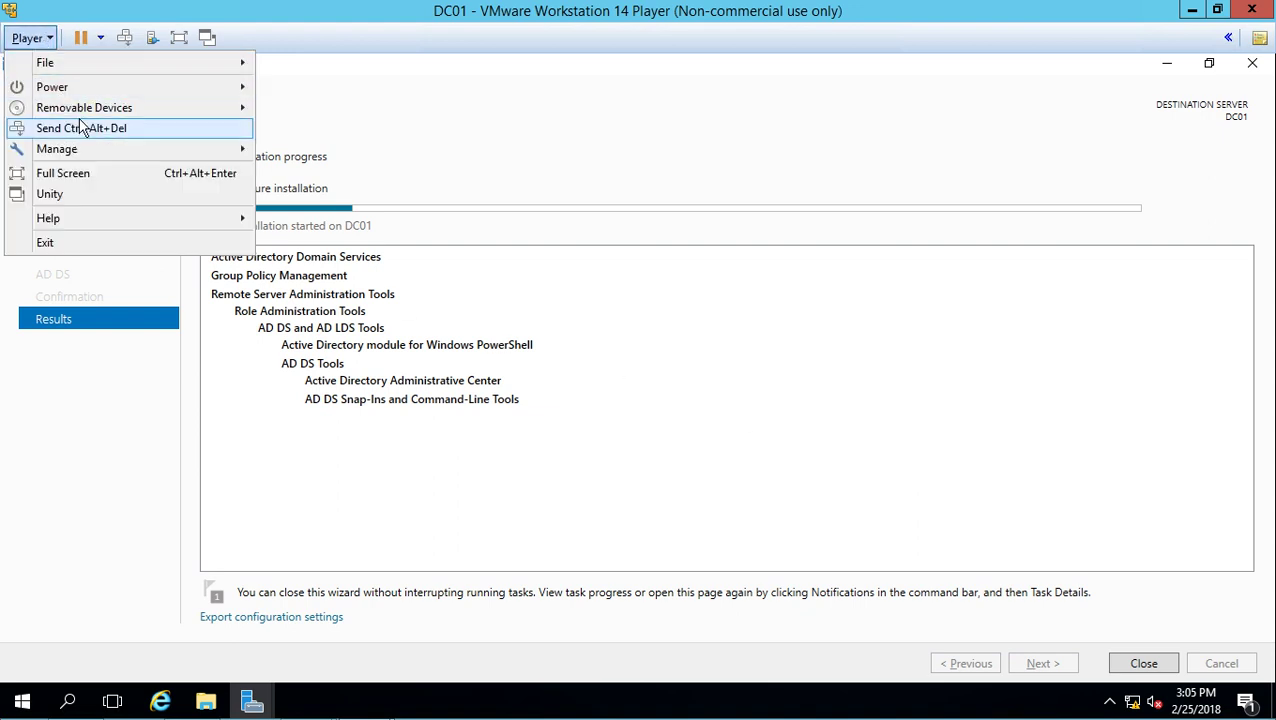
pyautogui.moveTo(89, 150)
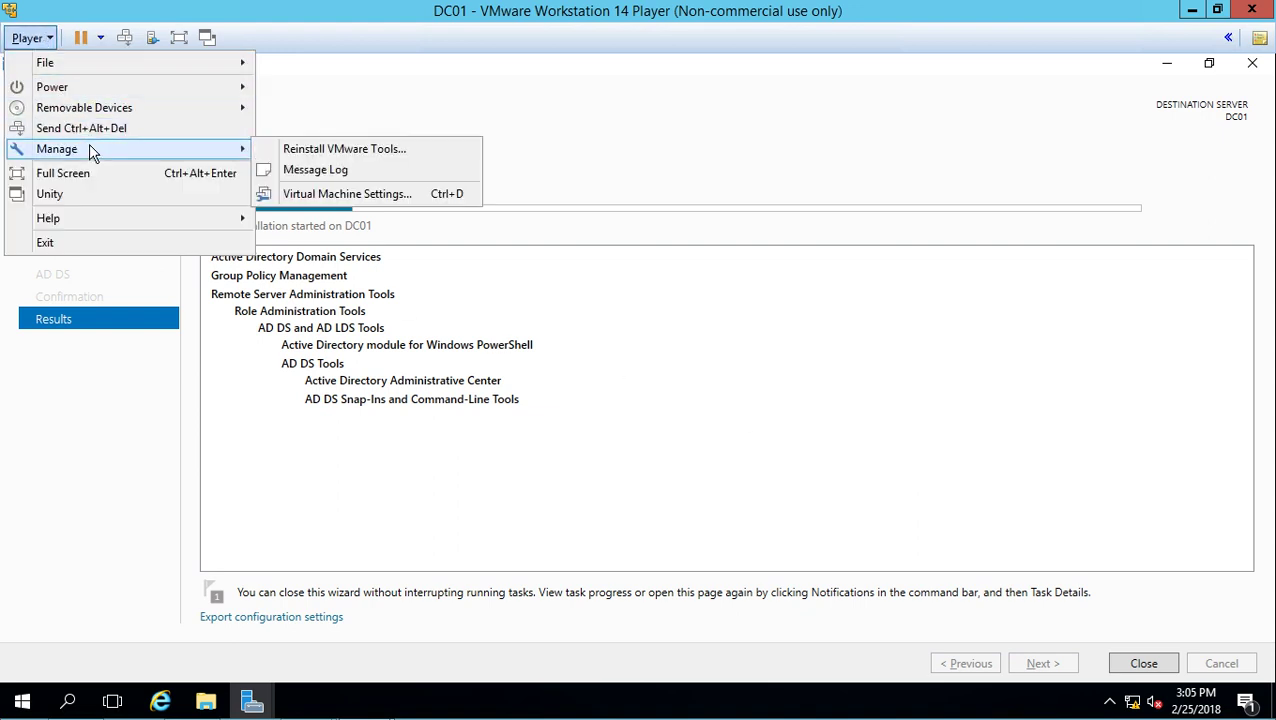
pyautogui.click(347, 196)
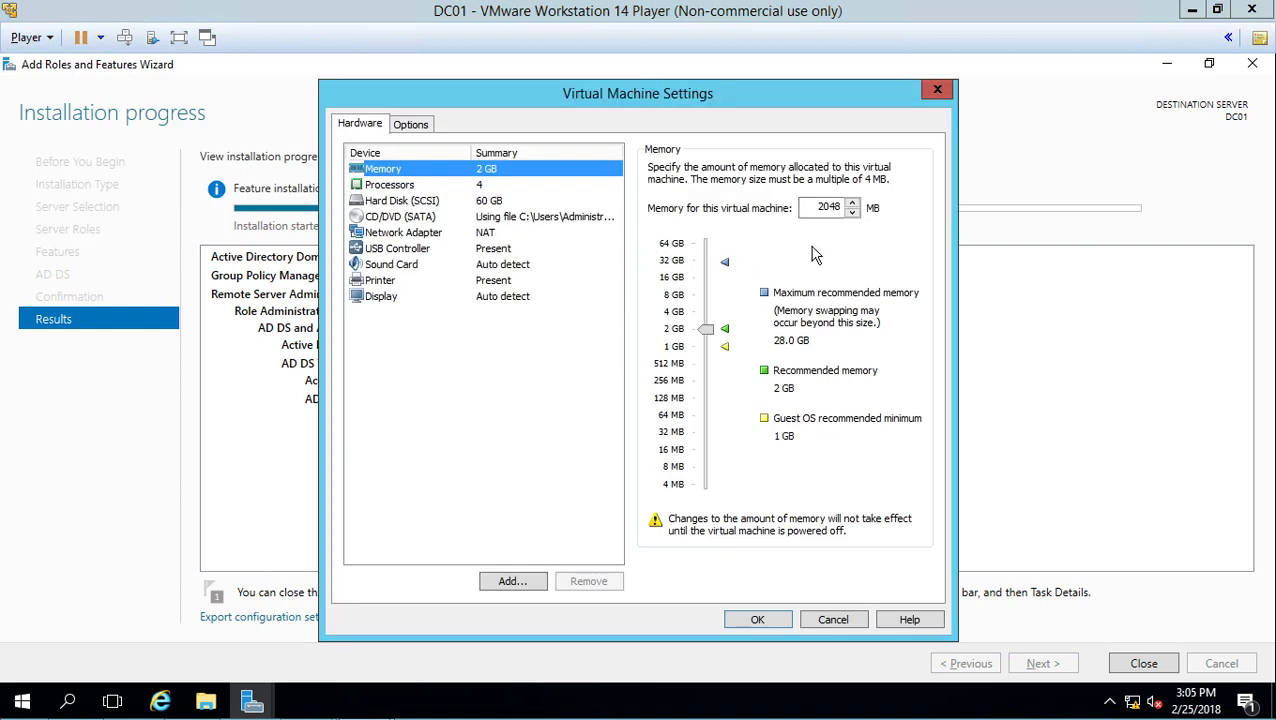
pyautogui.click(473, 187)
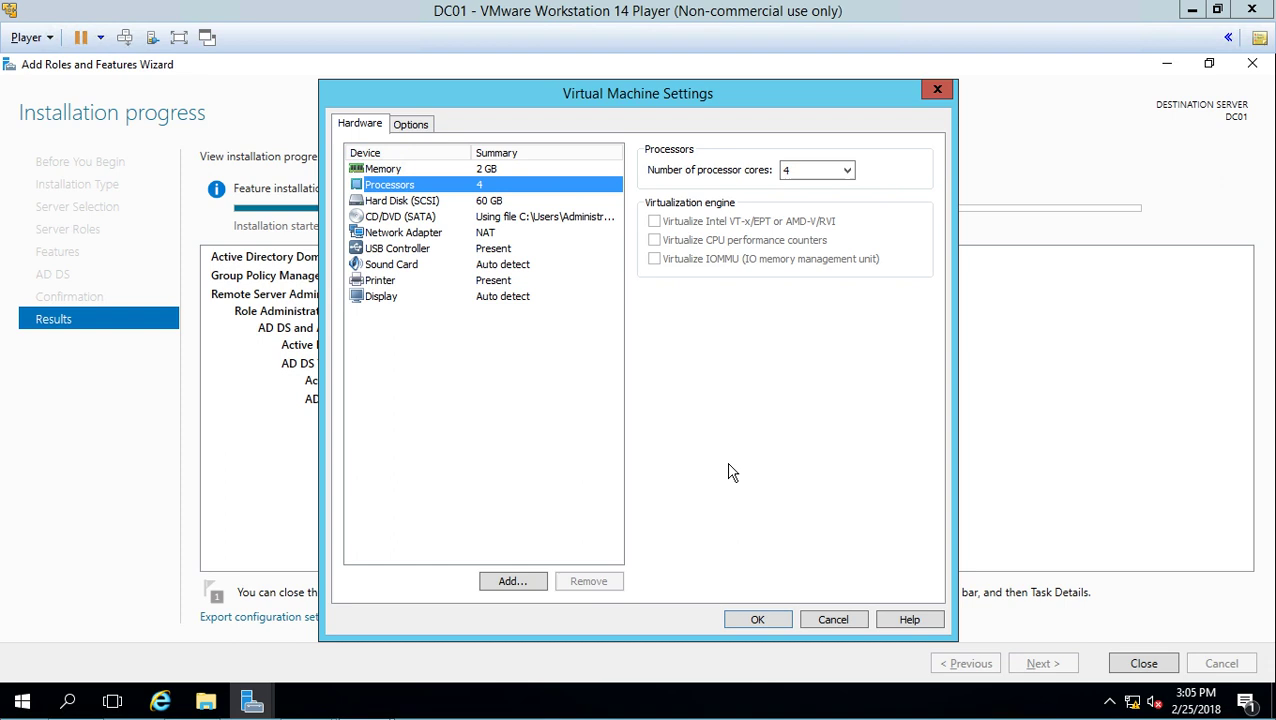
pyautogui.click(831, 619)
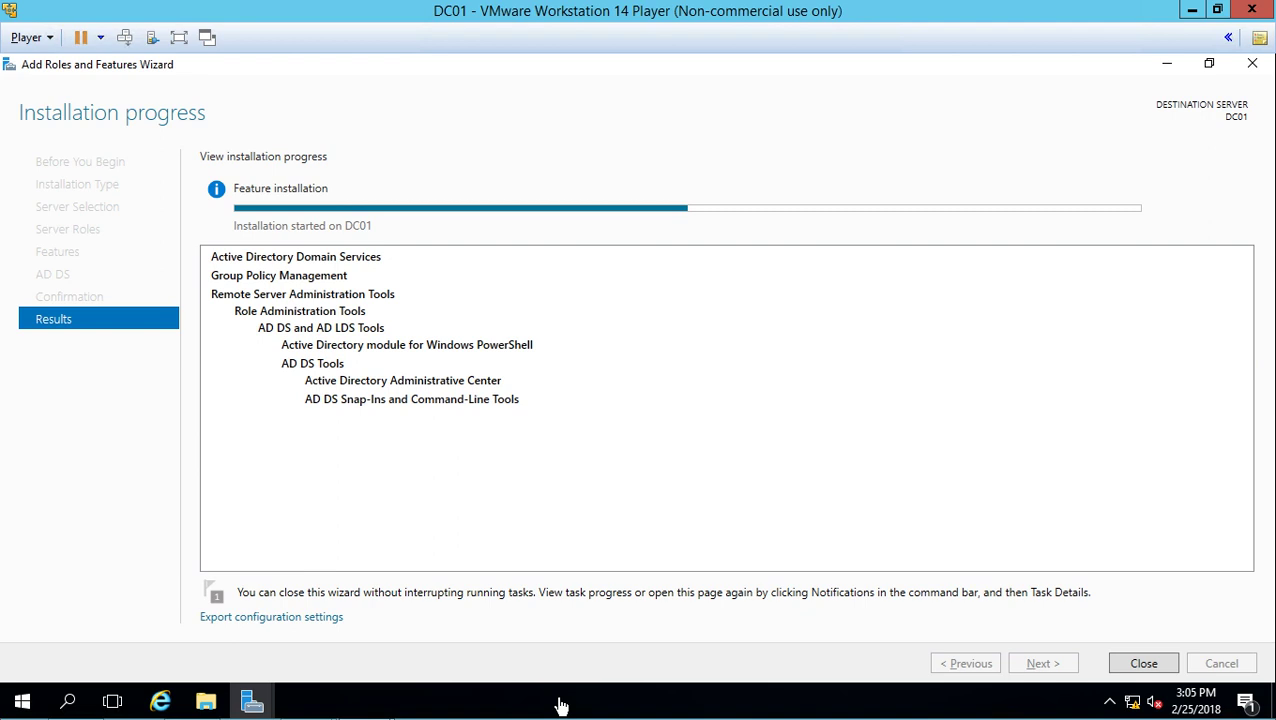
# - Minimize both VM windows and check the host's memory use (6.9 of 32.0 GB) in Task Manager, then close it
pyautogui.click(1192, 12)
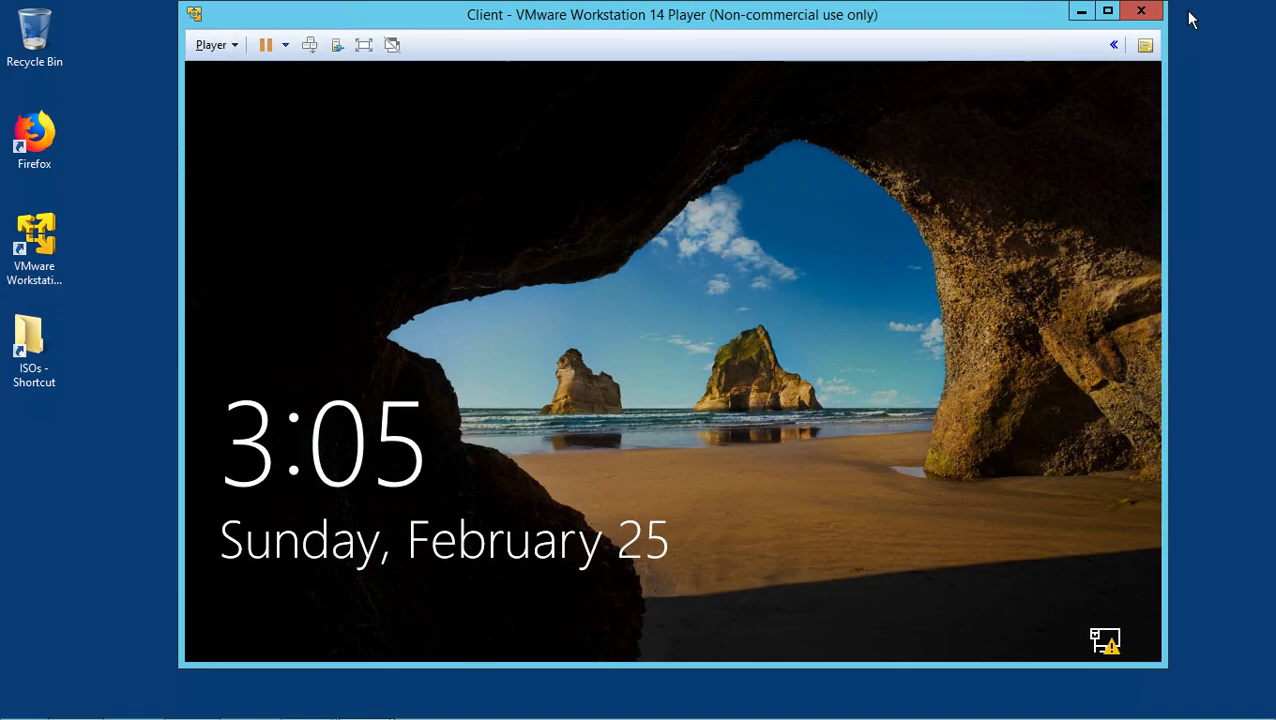
pyautogui.click(1081, 11)
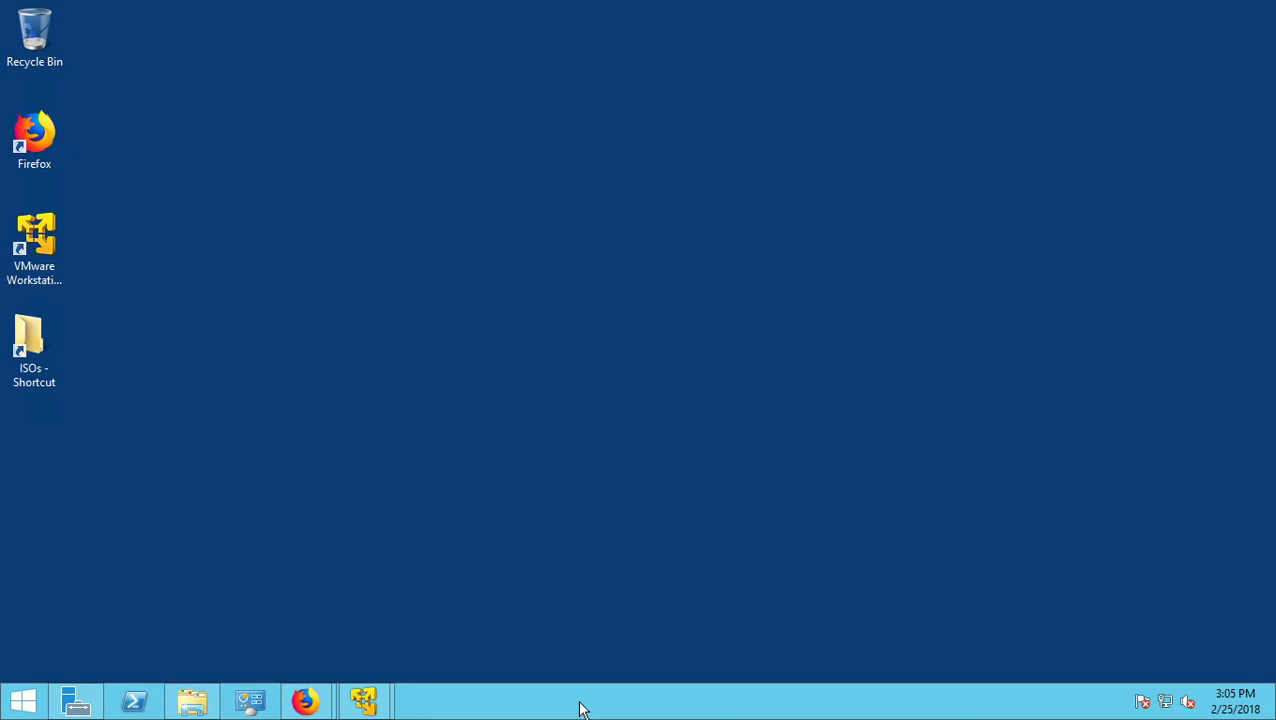
pyautogui.rightClick(581, 705)
pyautogui.click(612, 641)
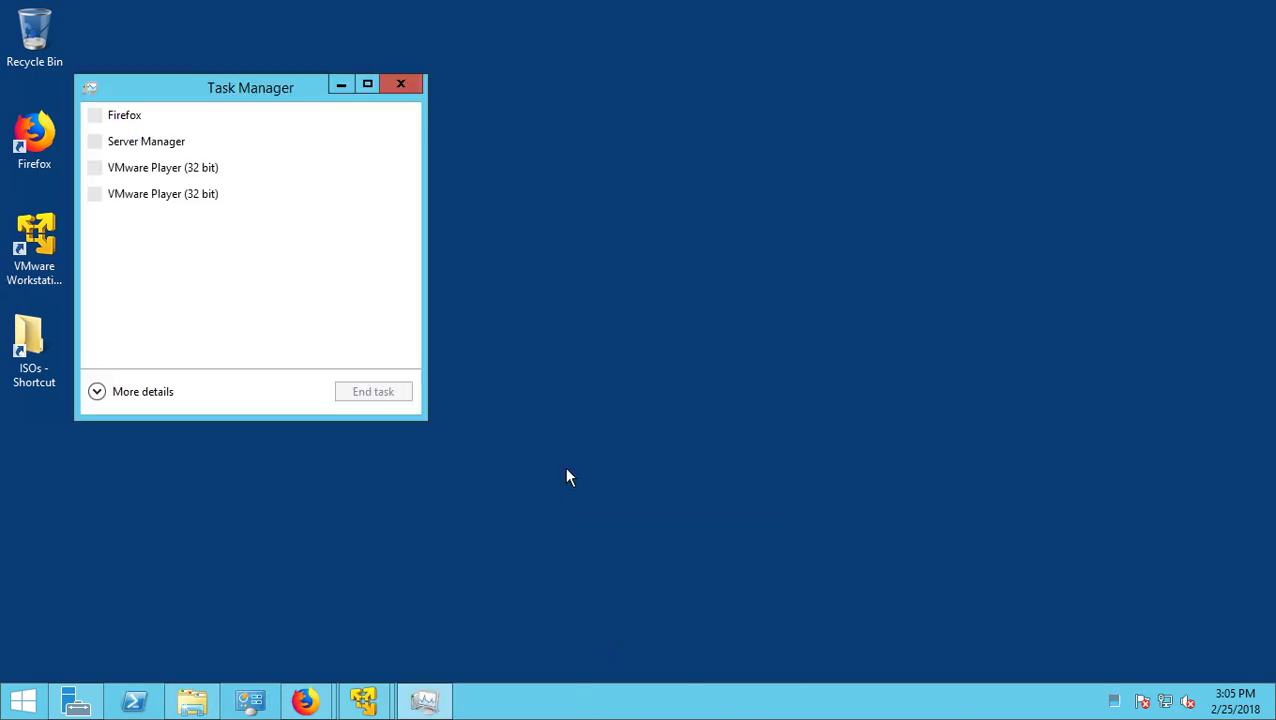
pyautogui.click(130, 395)
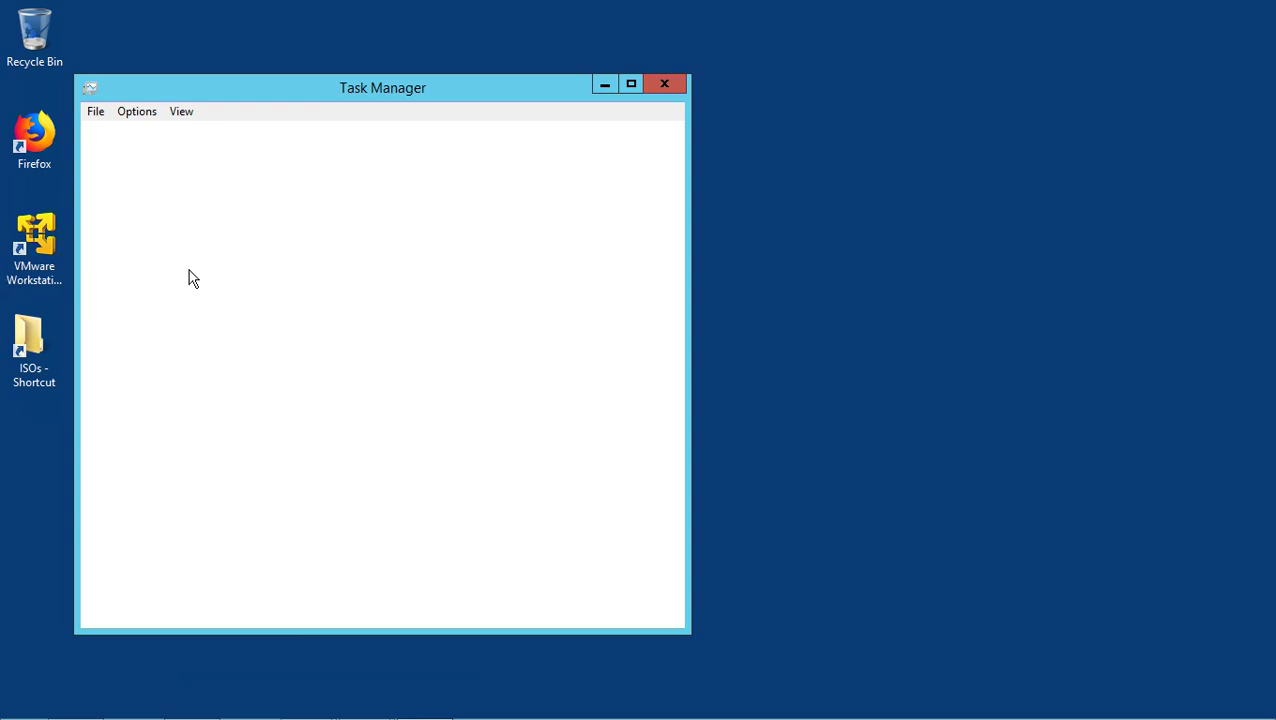
pyautogui.moveTo(292, 88); pyautogui.dragTo(610, 53)
pyautogui.click(487, 97)
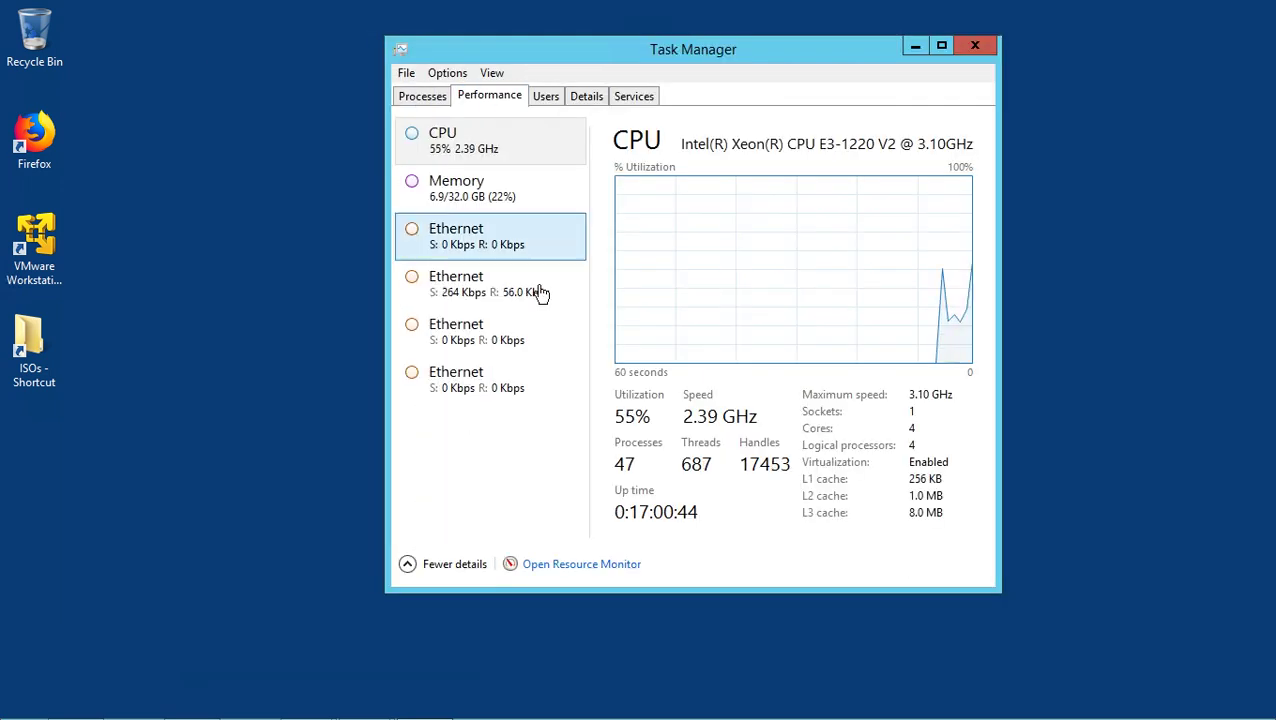
pyautogui.click(550, 201)
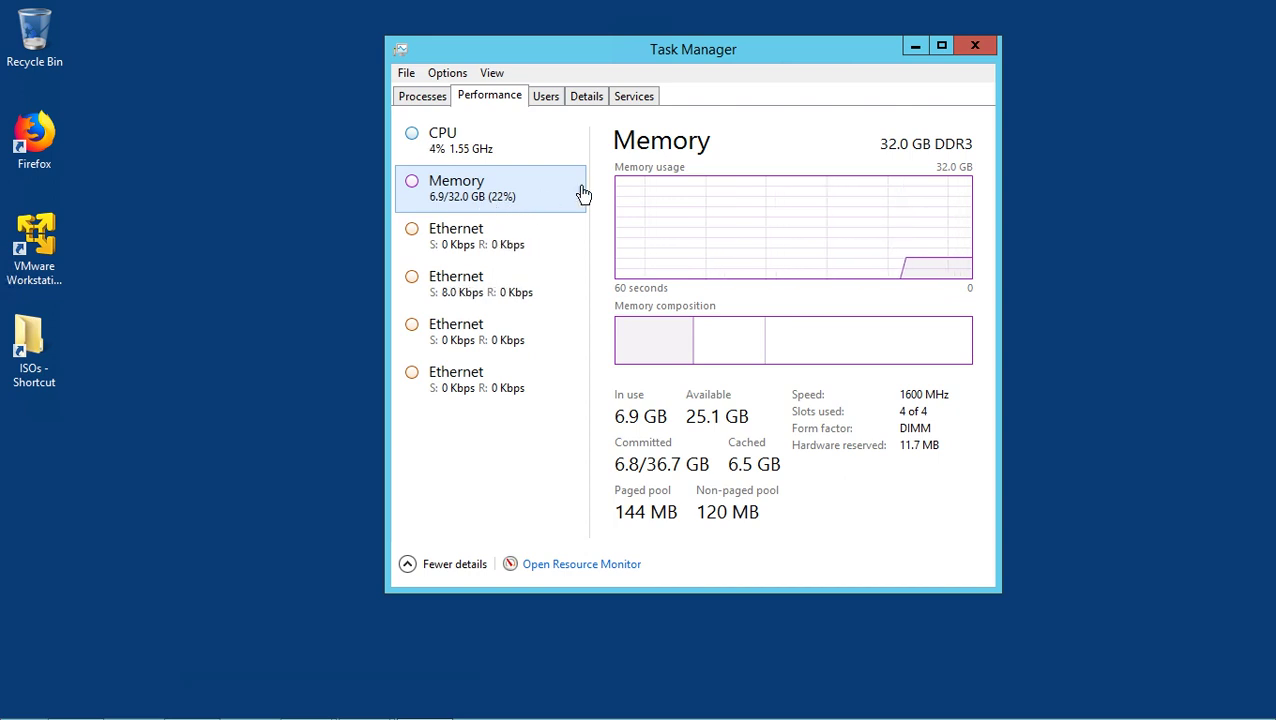
pyautogui.click(973, 45)
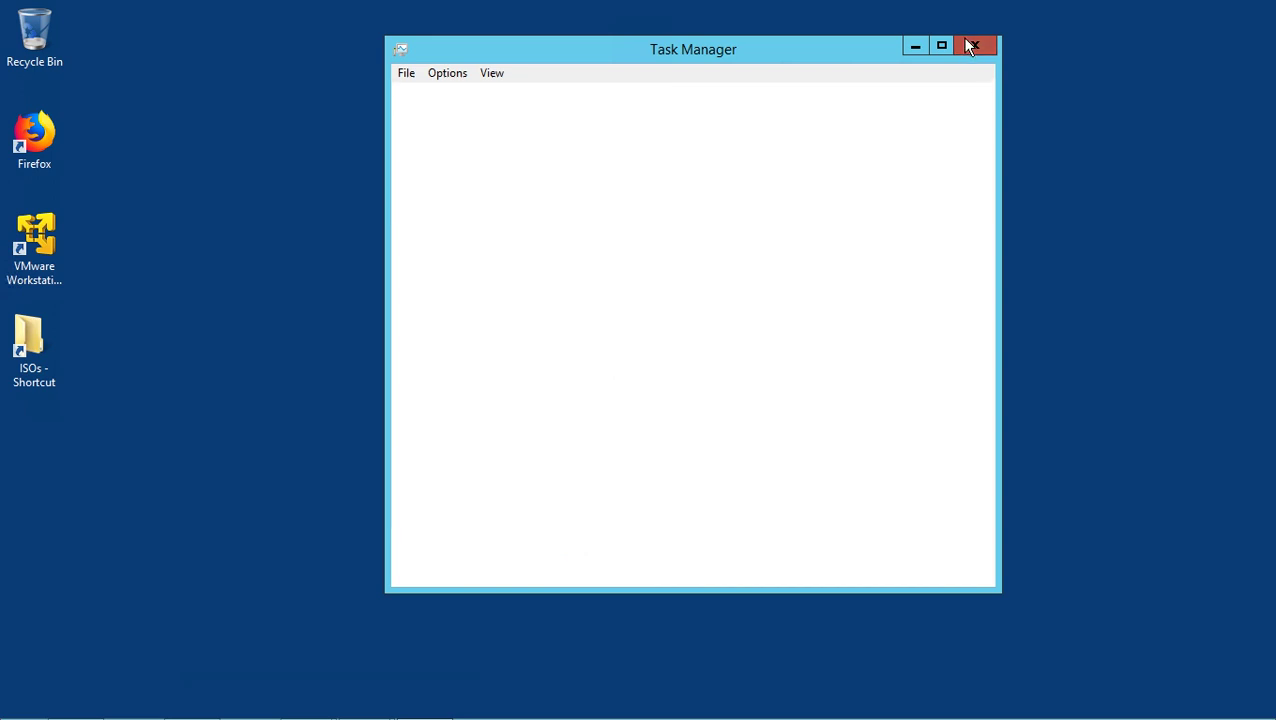
# - Restore DC01, close the completed role installation, and choose Promote this server to a domain controller
pyautogui.moveTo(361, 710)
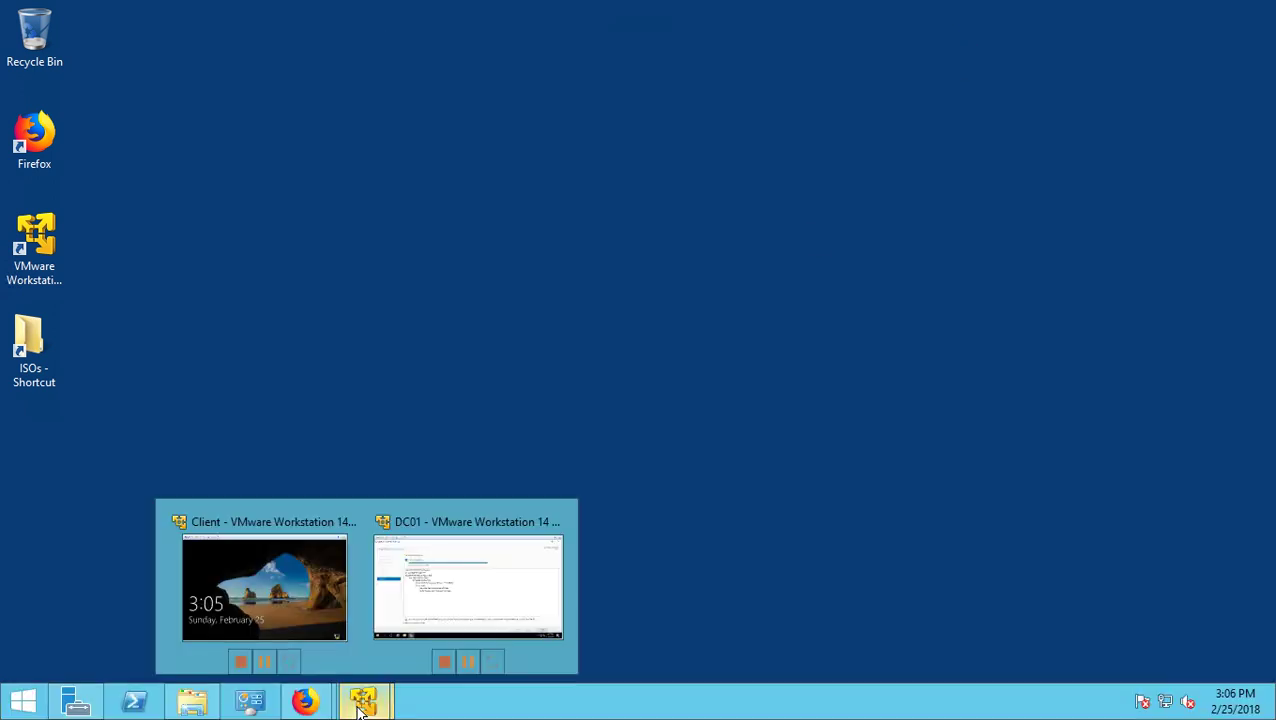
pyautogui.click(482, 605)
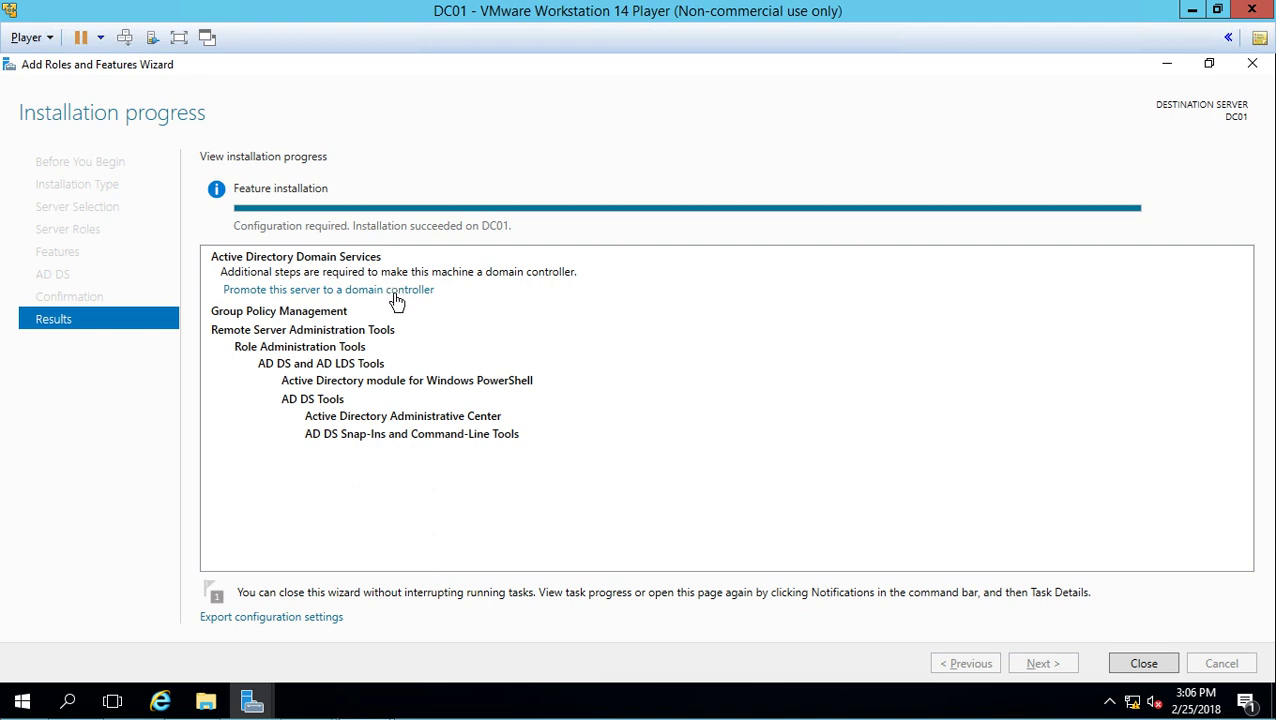
pyautogui.click(1136, 663)
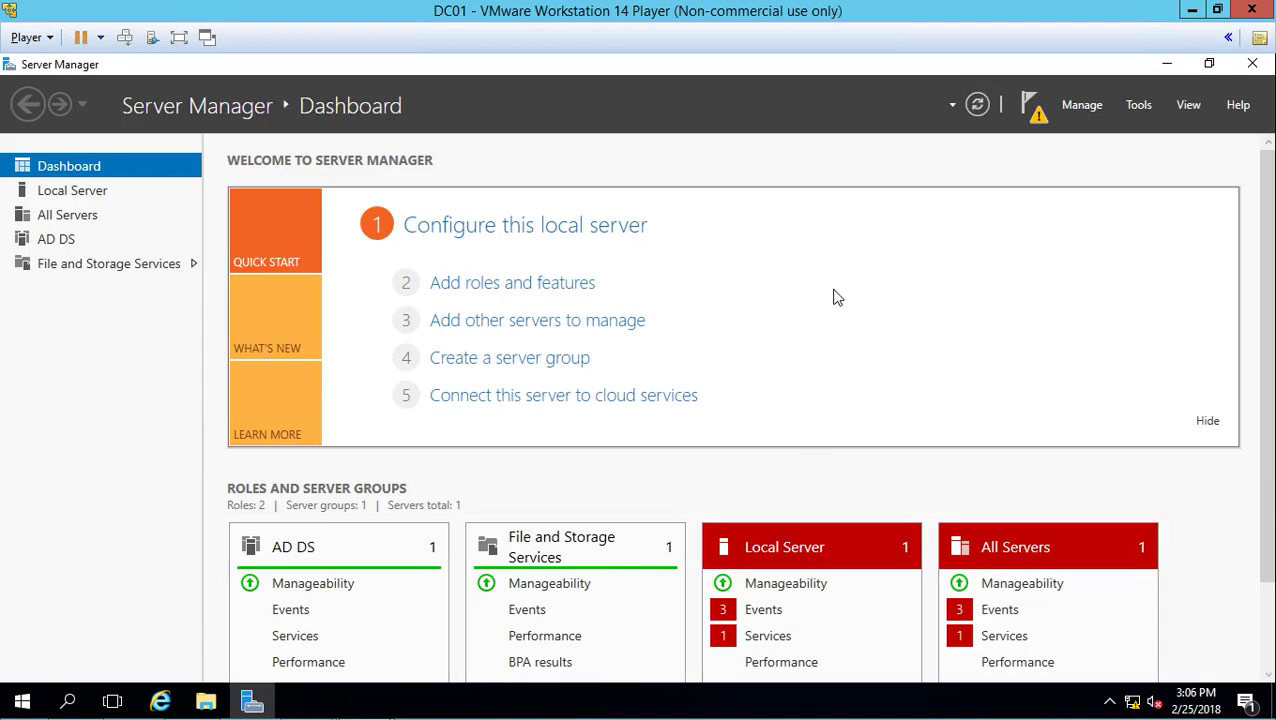
pyautogui.click(1037, 120)
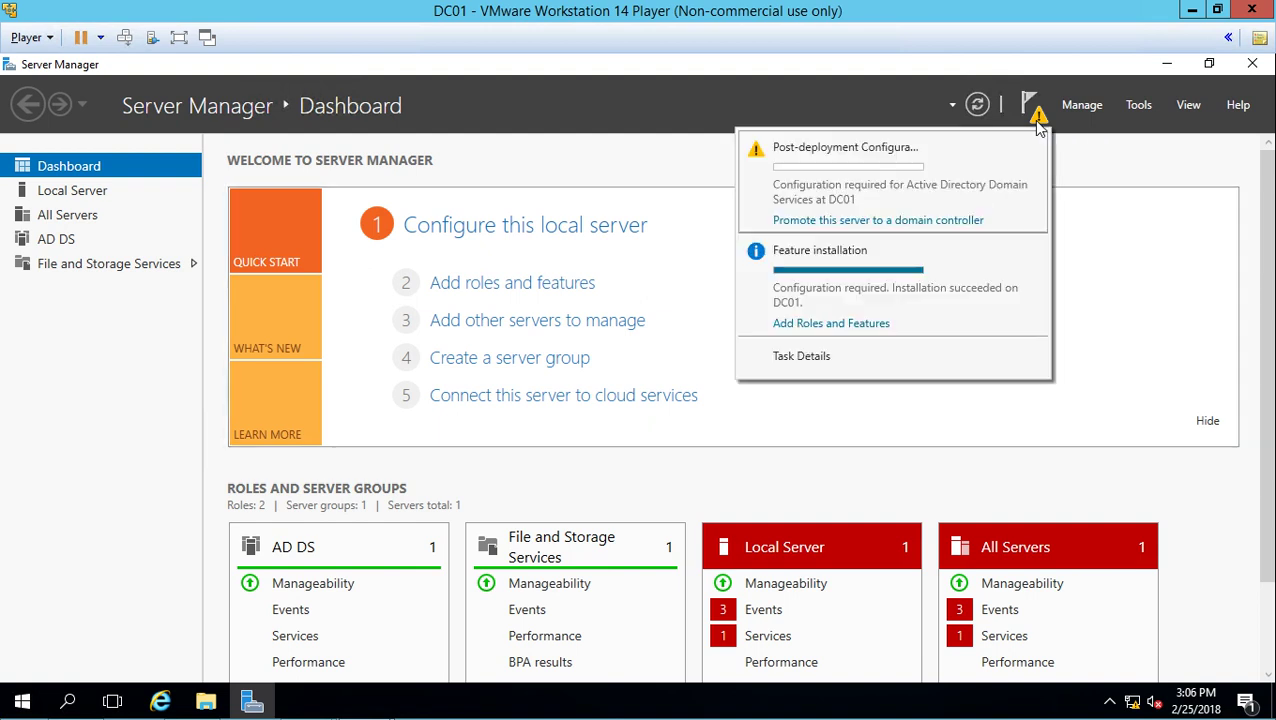
pyautogui.click(937, 222)
# - Maximize the configuration wizard, choose Add a new forest, and enter root domain widgetllc.internal
pyautogui.click(678, 94)
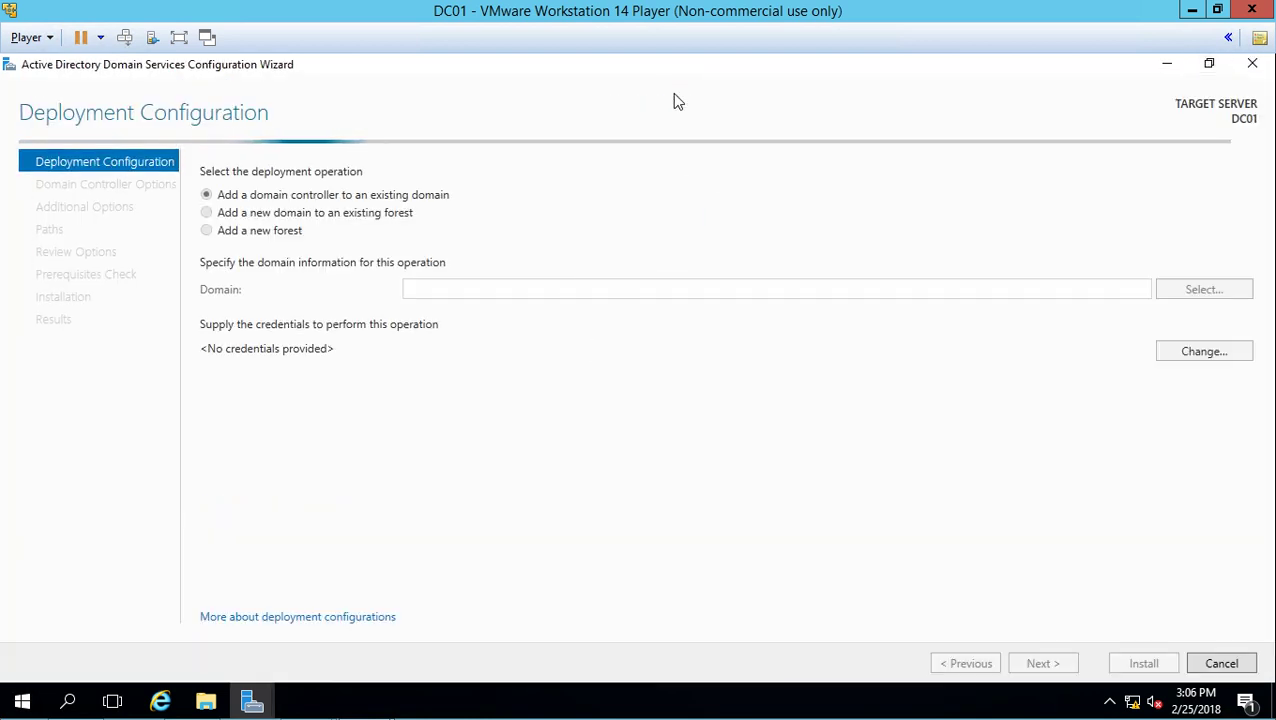
pyautogui.click(252, 240)
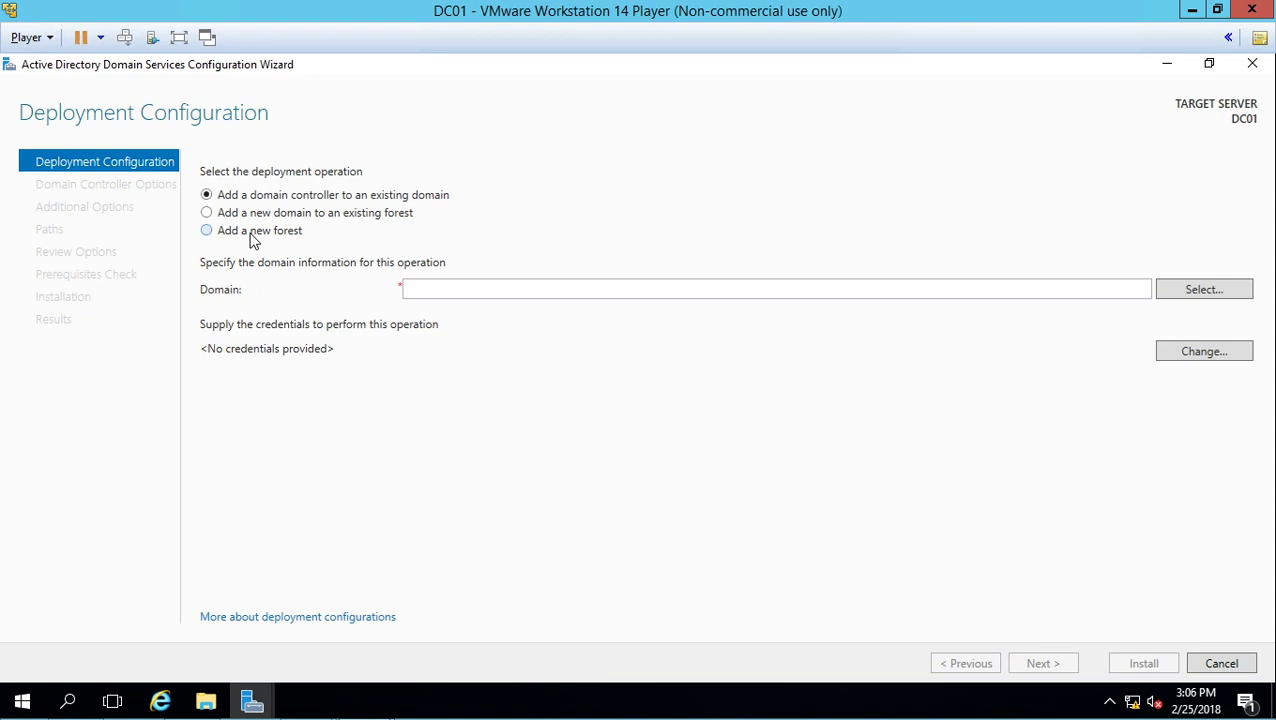
pyautogui.click(480, 289)
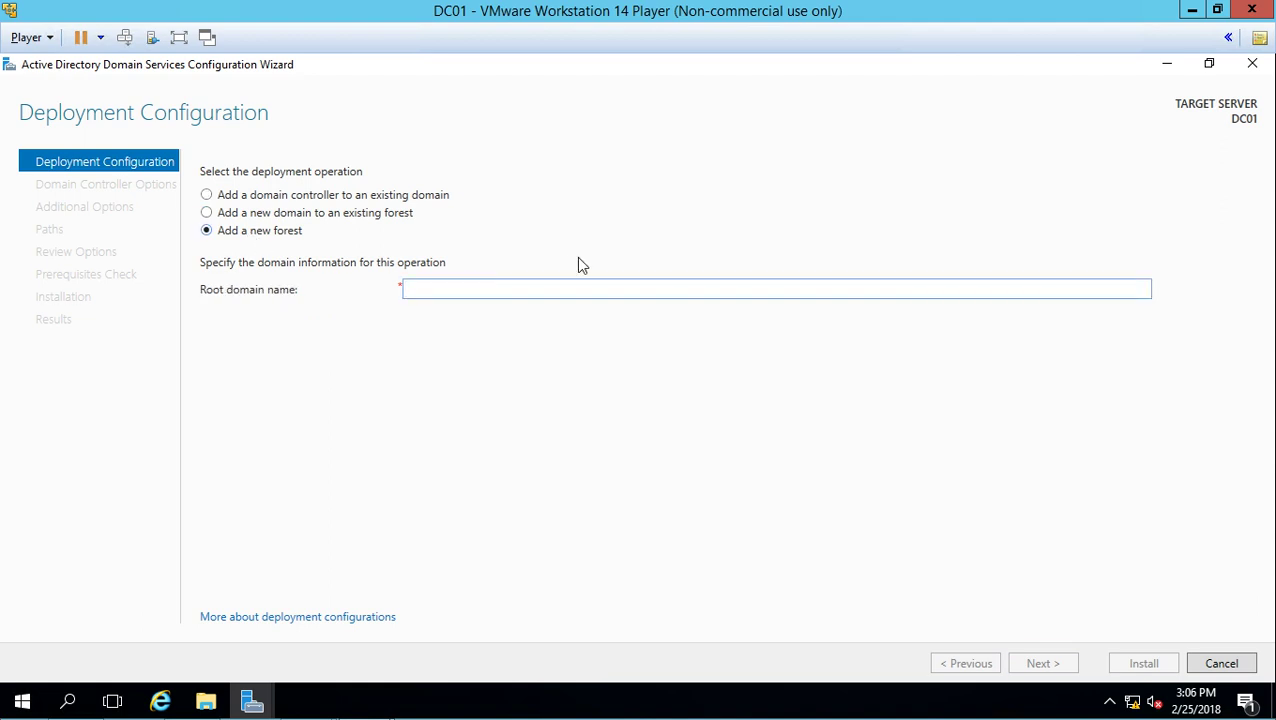
pyautogui.write('widgetl')
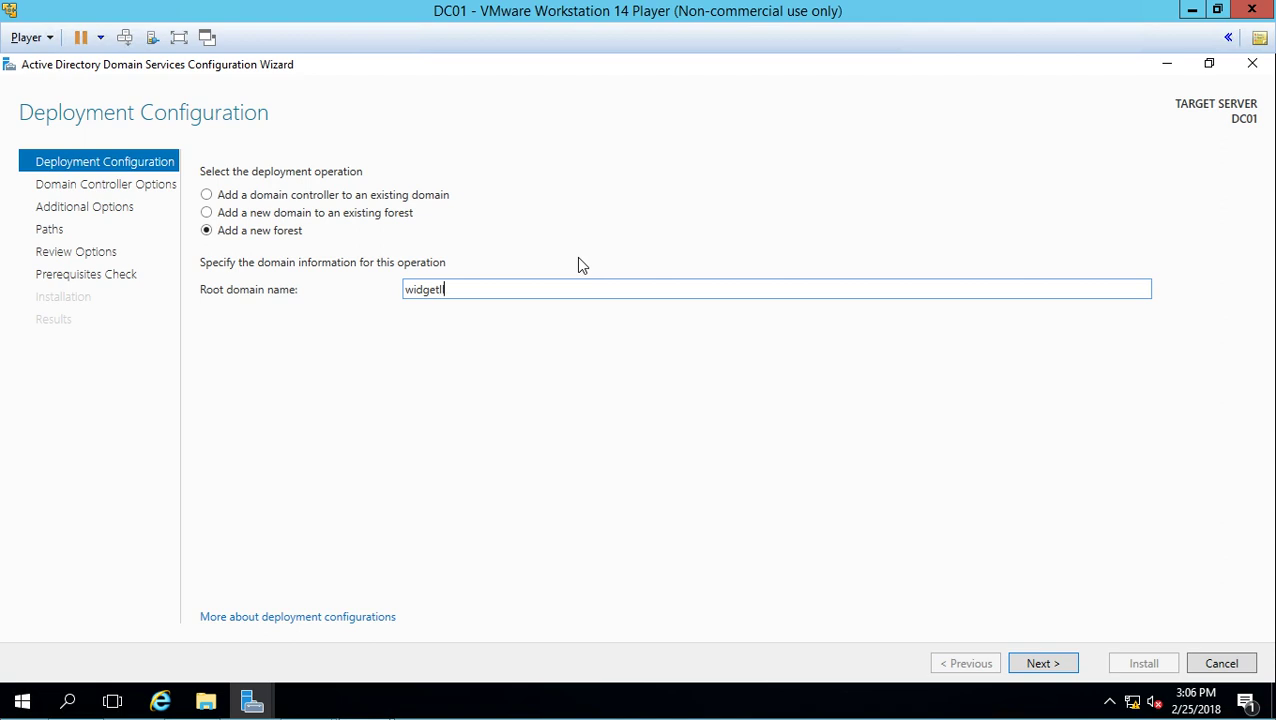
pyautogui.write('lc.internal')
# - On Domain Controller Options, keep the forest functional level at Windows Server 2016
pyautogui.click(1046, 667)
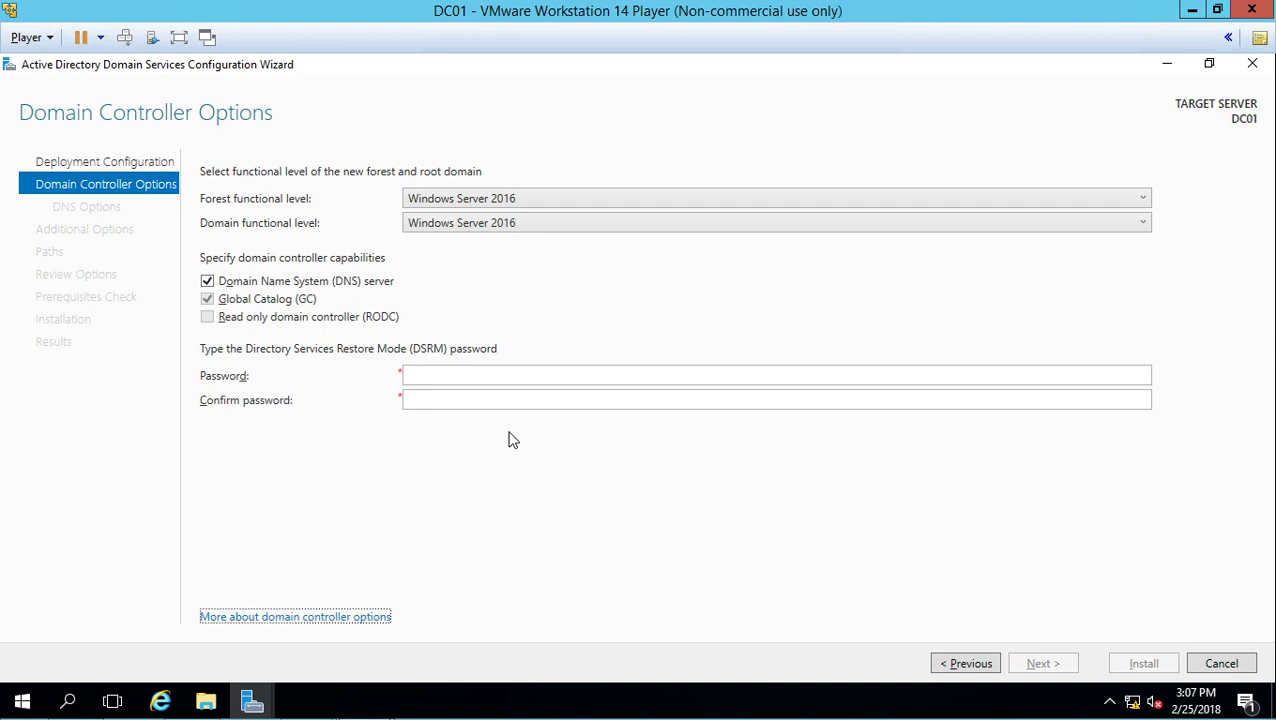
pyautogui.click(534, 198)
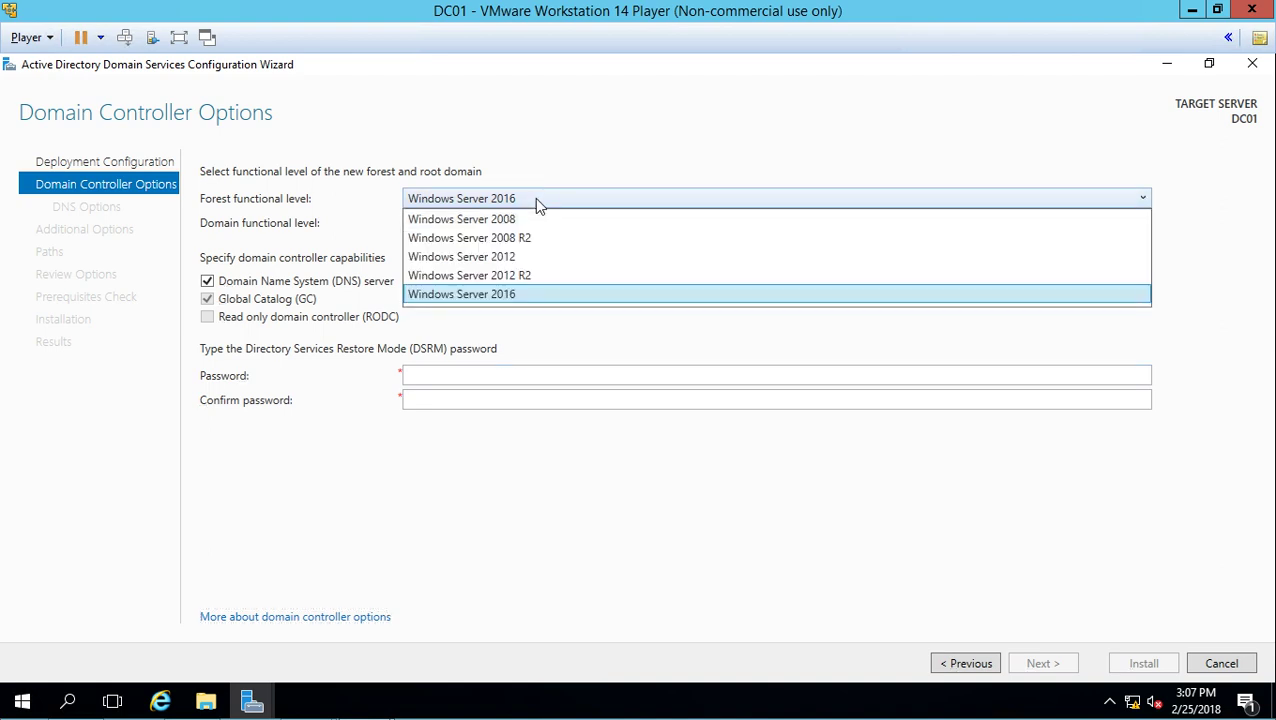
pyautogui.click(582, 106)
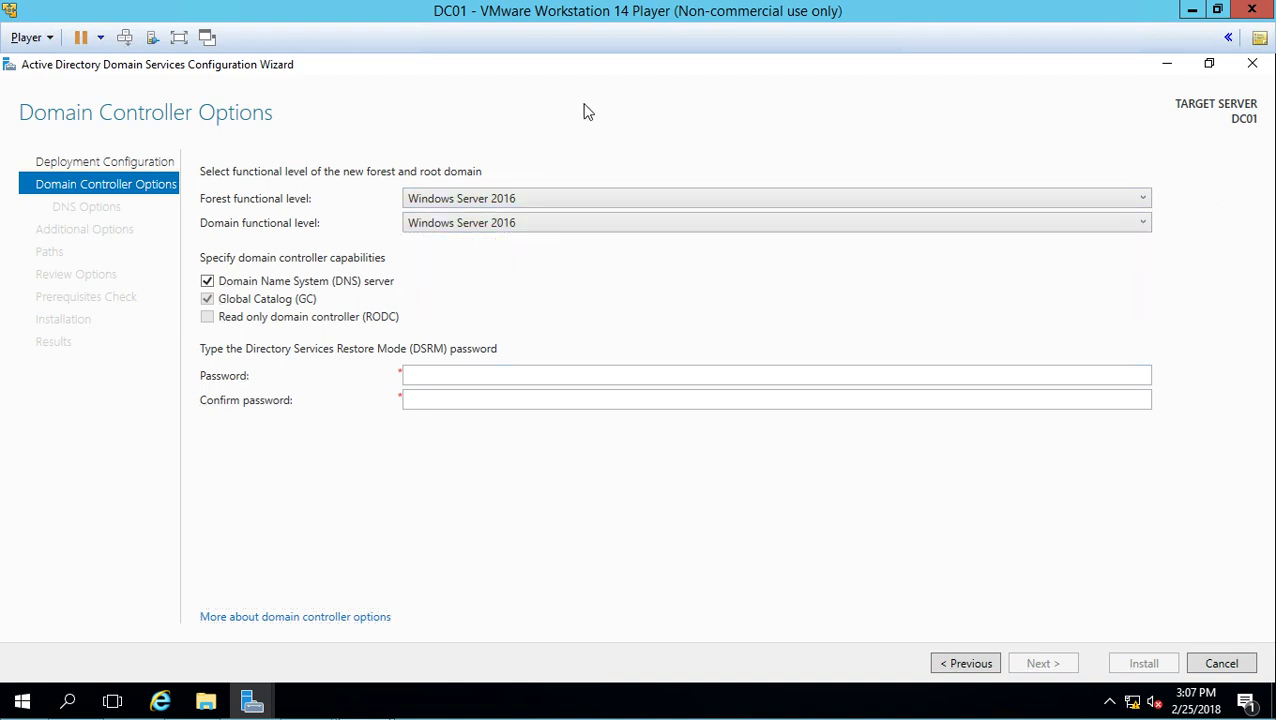
# - Enter and confirm the DSRM restore password, then continue to DNS Options
pyautogui.click(461, 377)
pyautogui.write('P@ssw0rd')
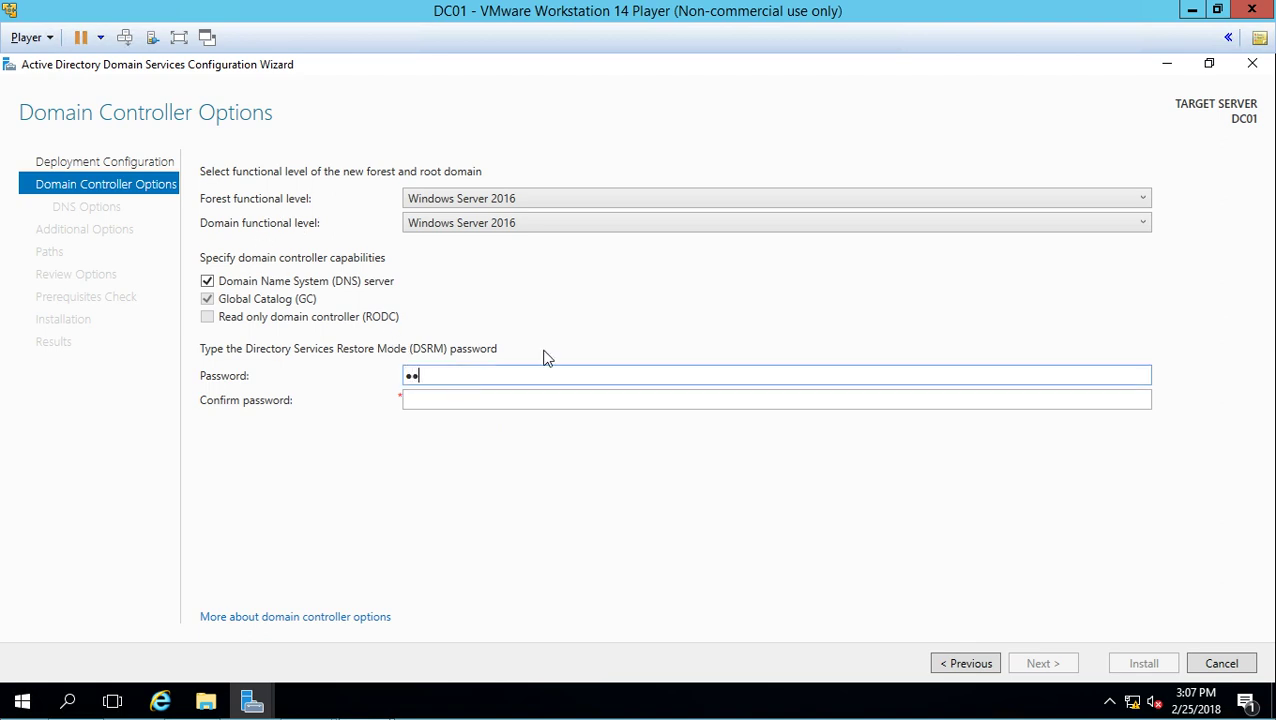
pyautogui.press('Tab')
pyautogui.write('P@ssw0rd')
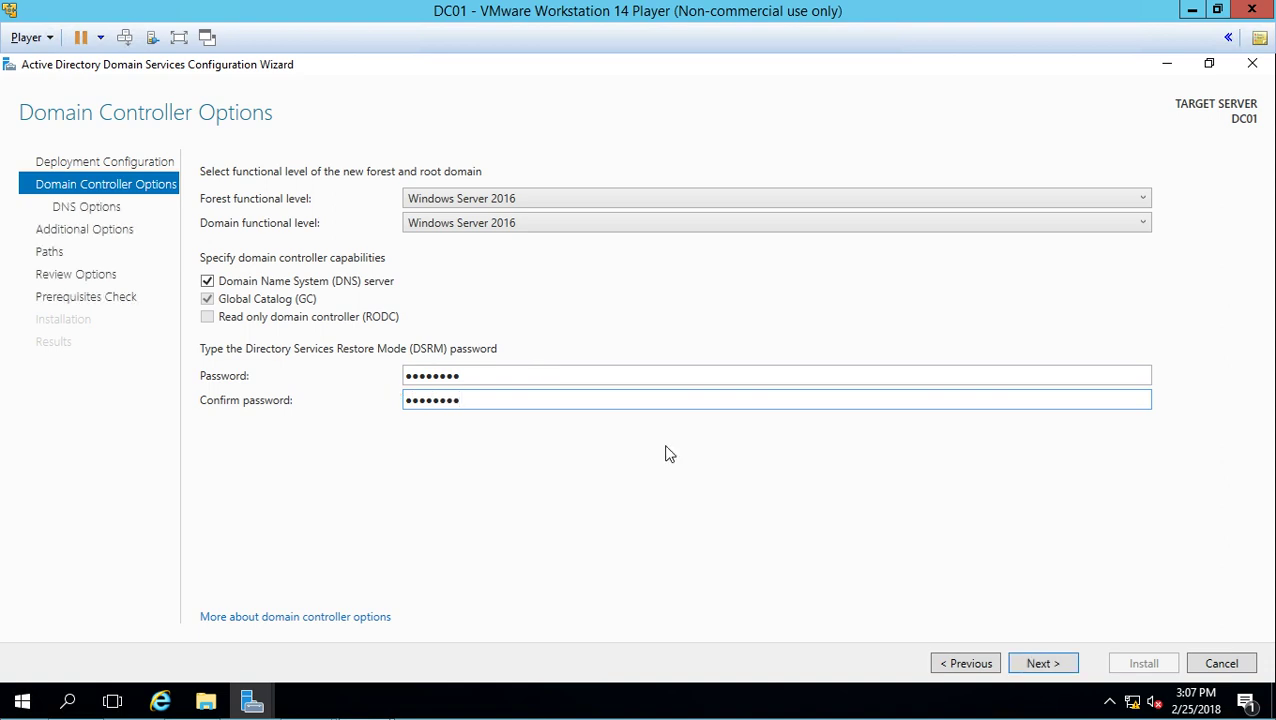
pyautogui.click(1059, 668)
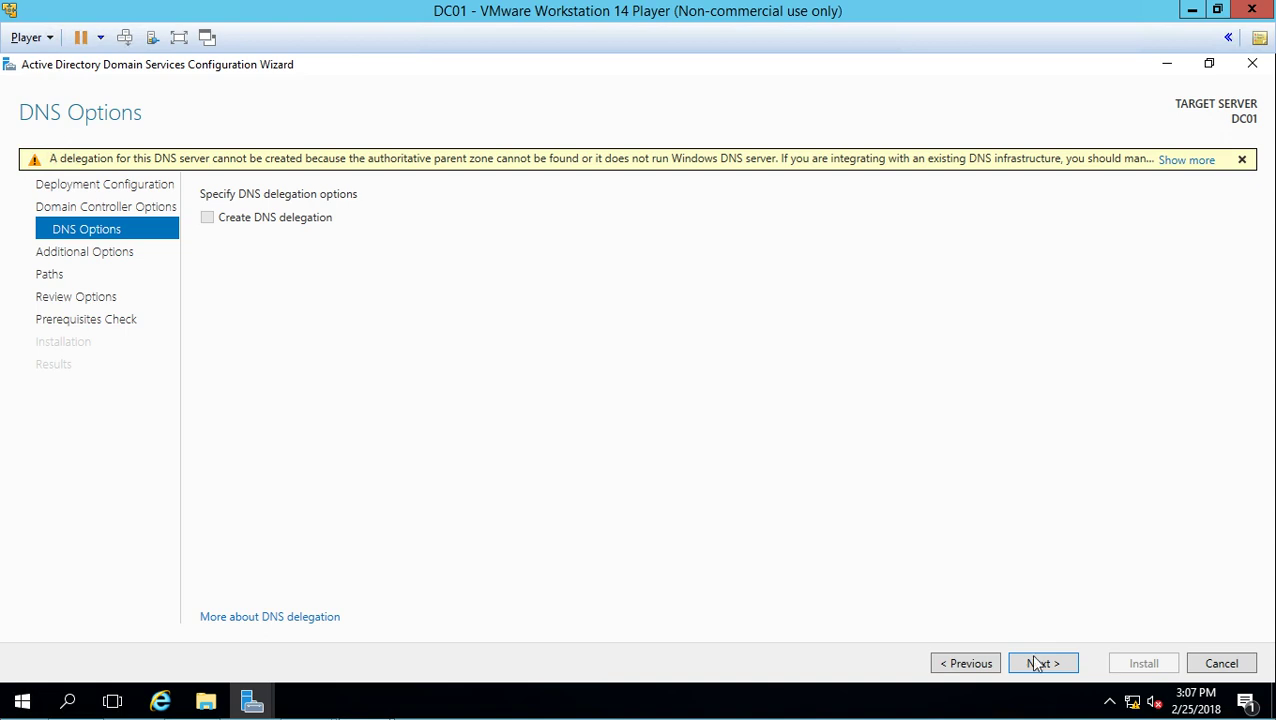
# - Accept the default DNS options, NetBIOS name WIDGETLLC and database/log paths to run the prerequisites check
pyautogui.click(1062, 669)
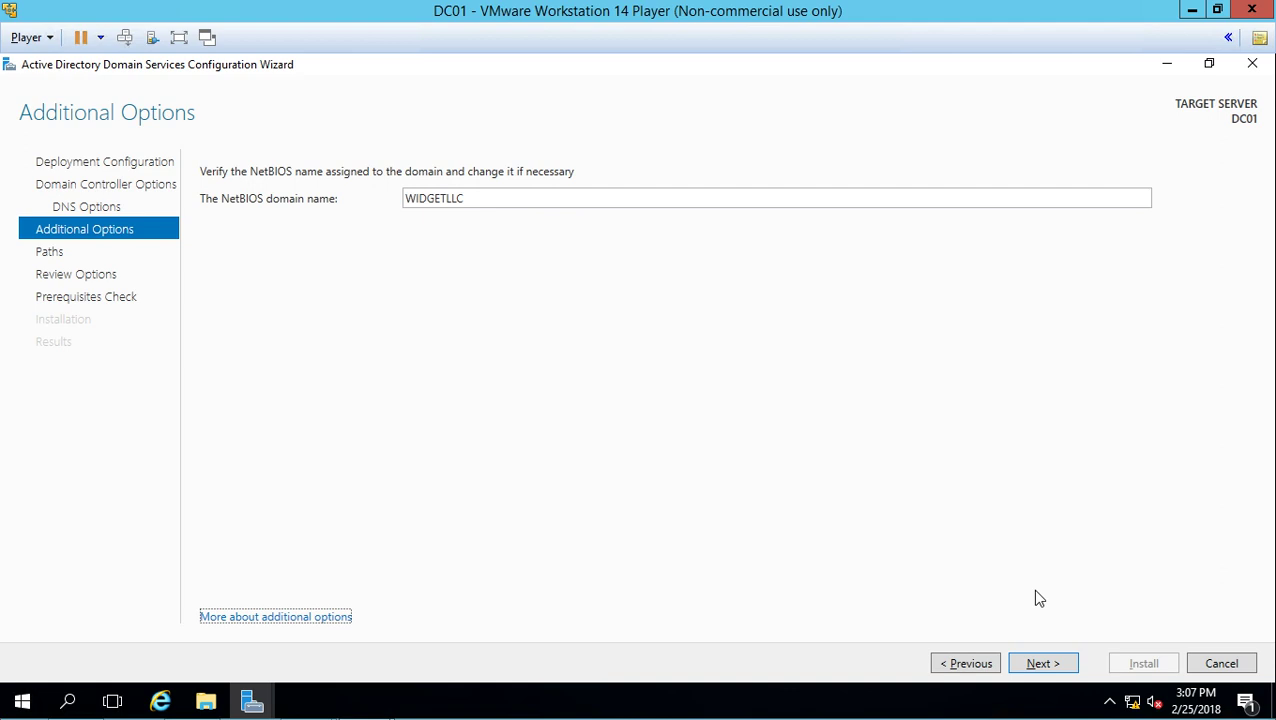
pyautogui.click(1042, 664)
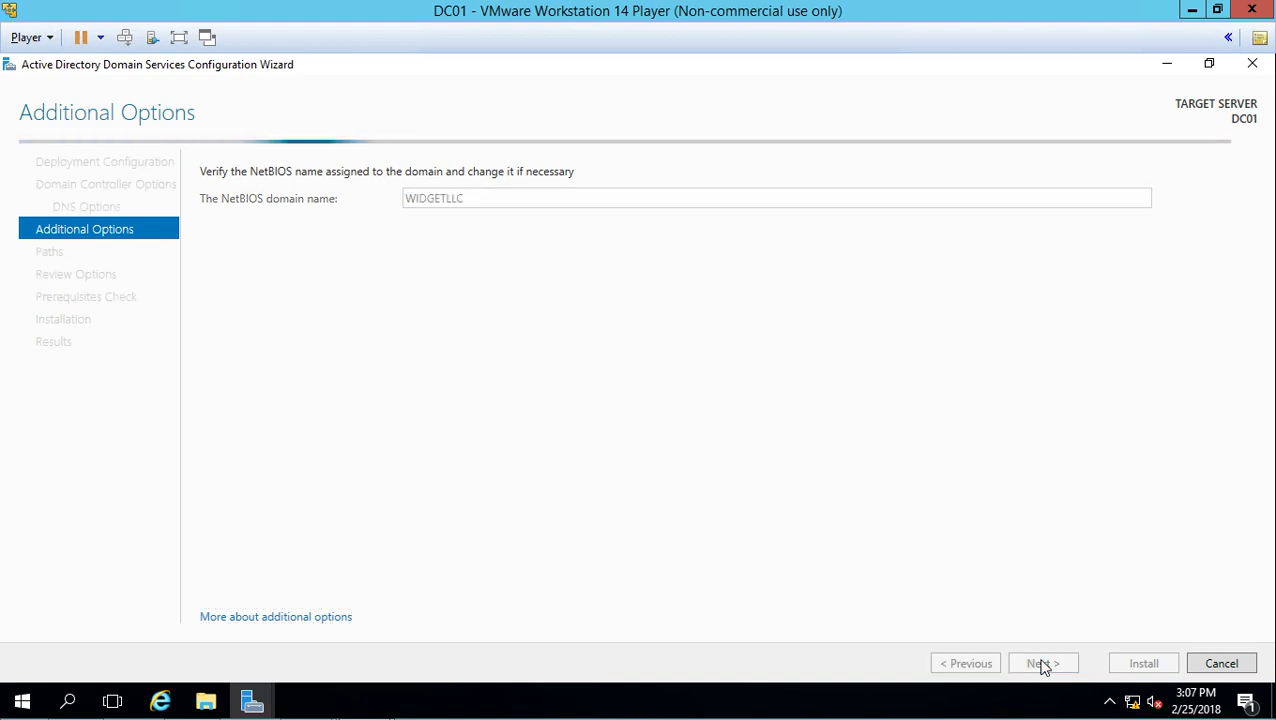
pyautogui.click(1042, 664)
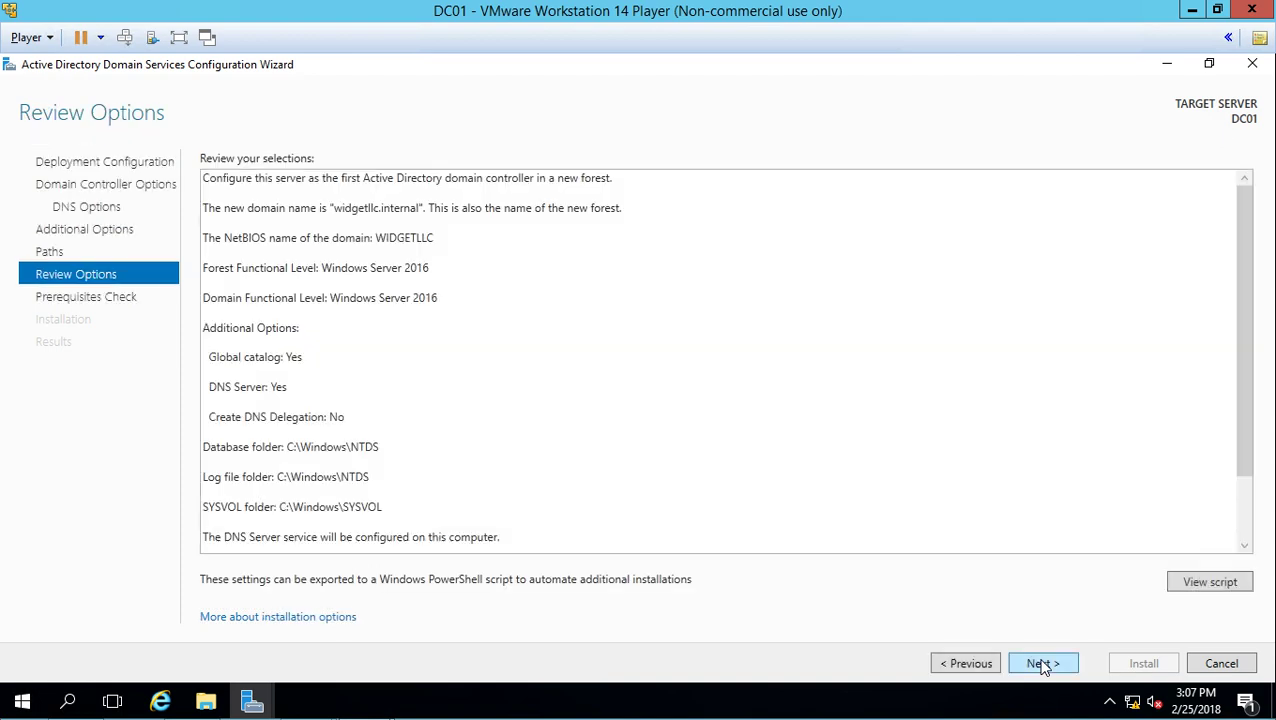
pyautogui.click(1042, 664)
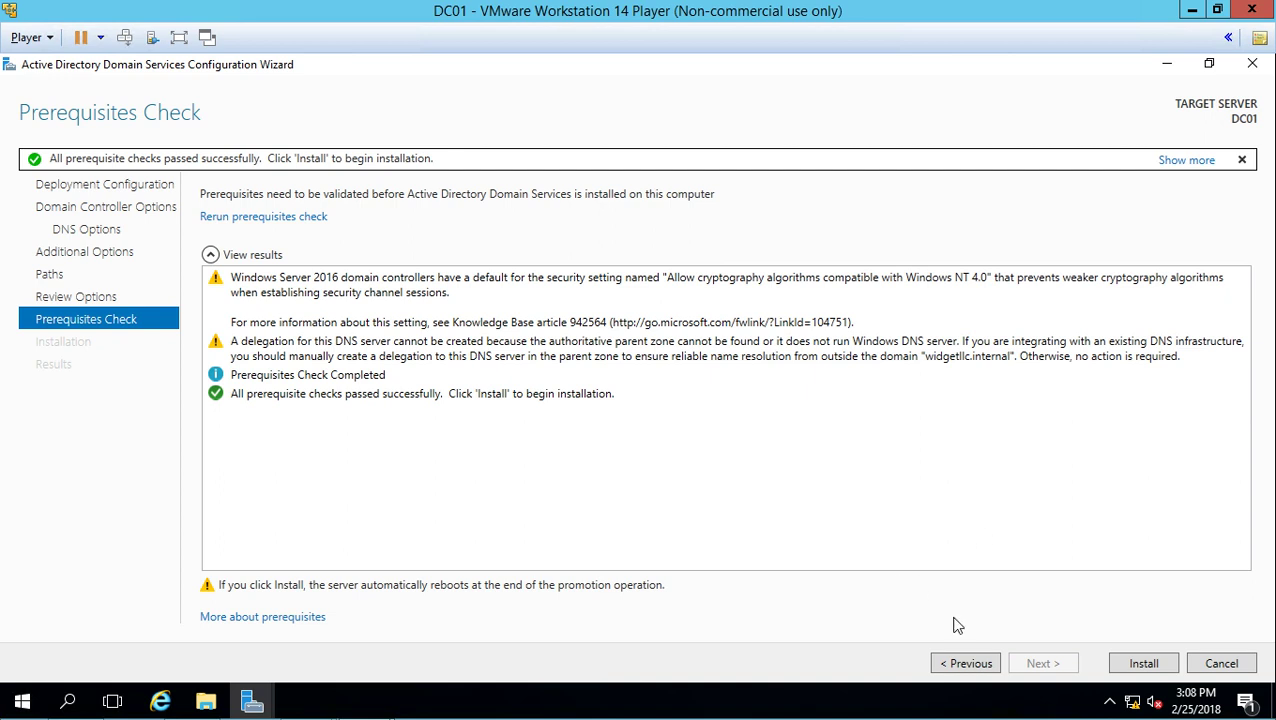
# - Install AD DS on DC01 and dismiss the sign-out notice so the server restarts
pyautogui.click(1144, 665)
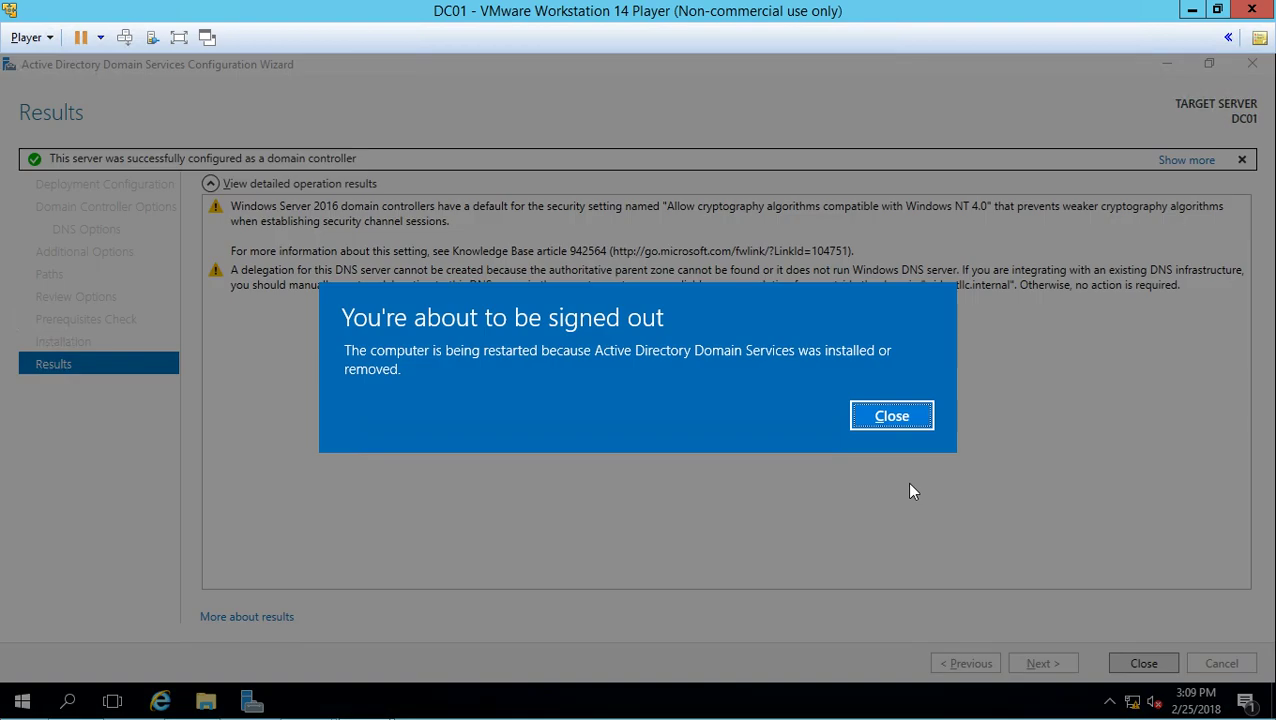
pyautogui.click(884, 425)
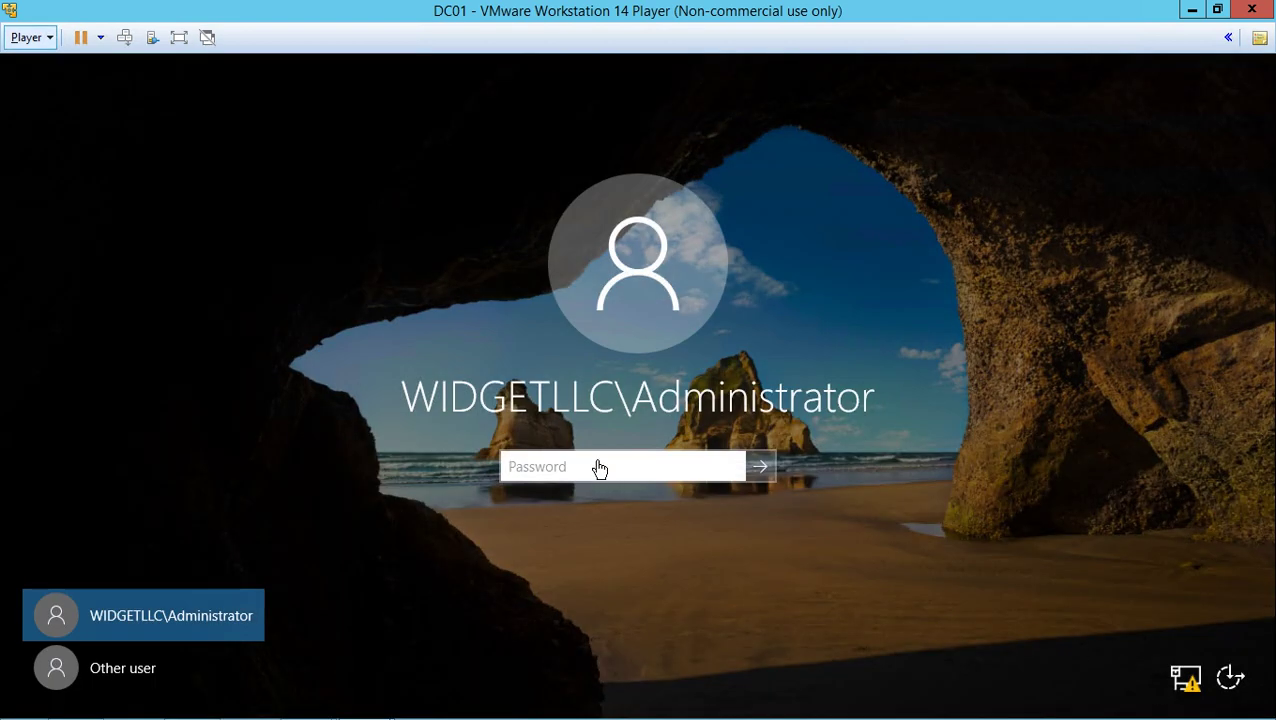
# - Sign in at the lock screen as the WIDGETLLC domain Administrator with the account password
pyautogui.click(599, 469)
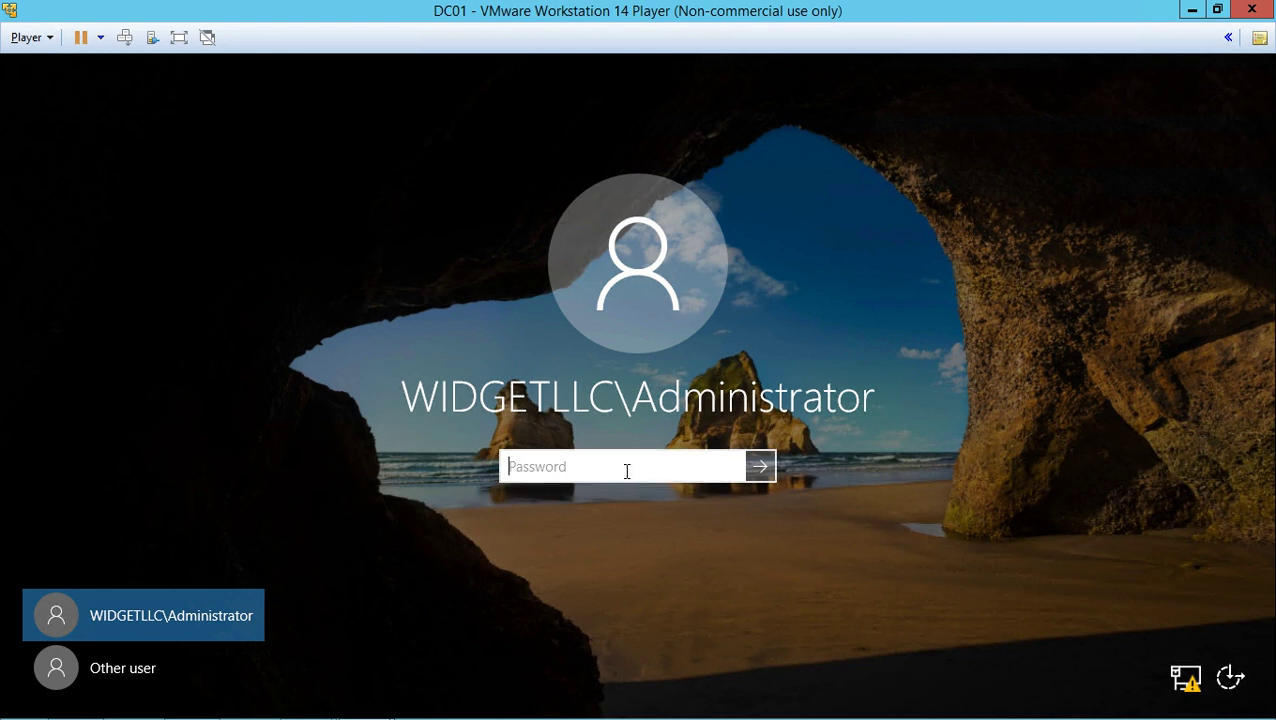
pyautogui.write('Pa$$w0rd')
pyautogui.press('Return')
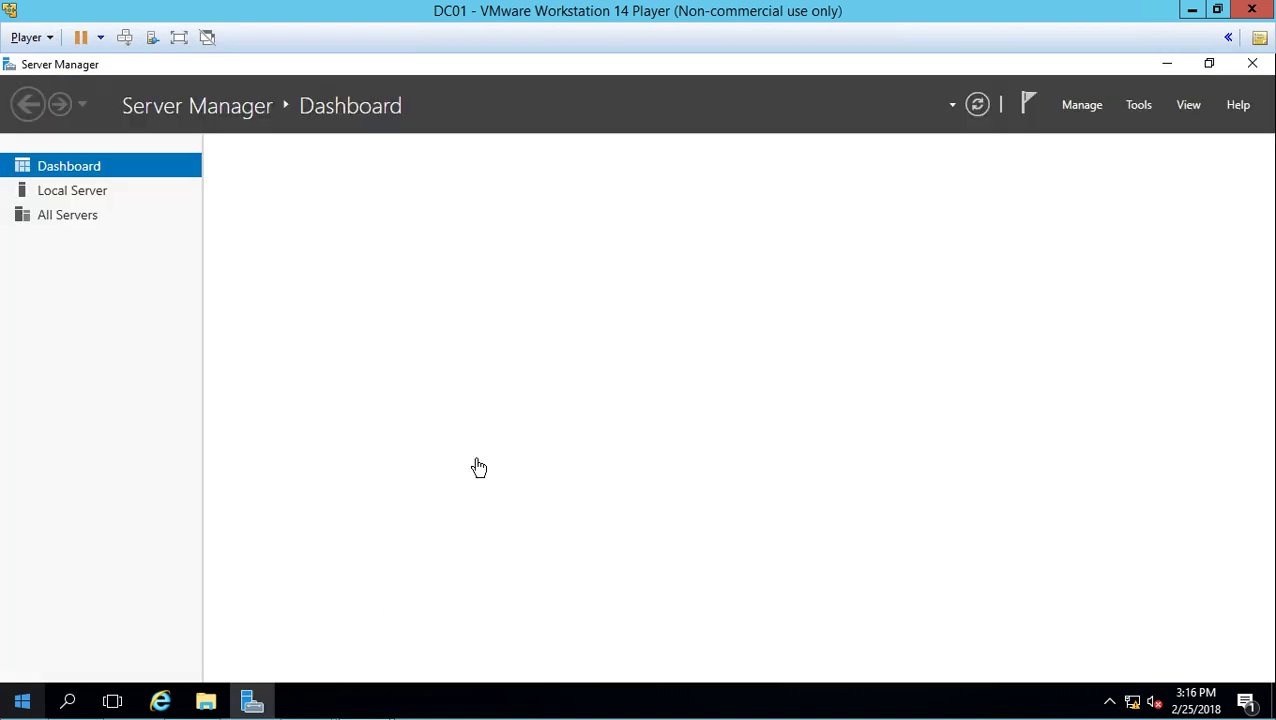
# - Launch Active Directory Users and Computers from Server Manager's Tools menu
pyautogui.click(22, 703)
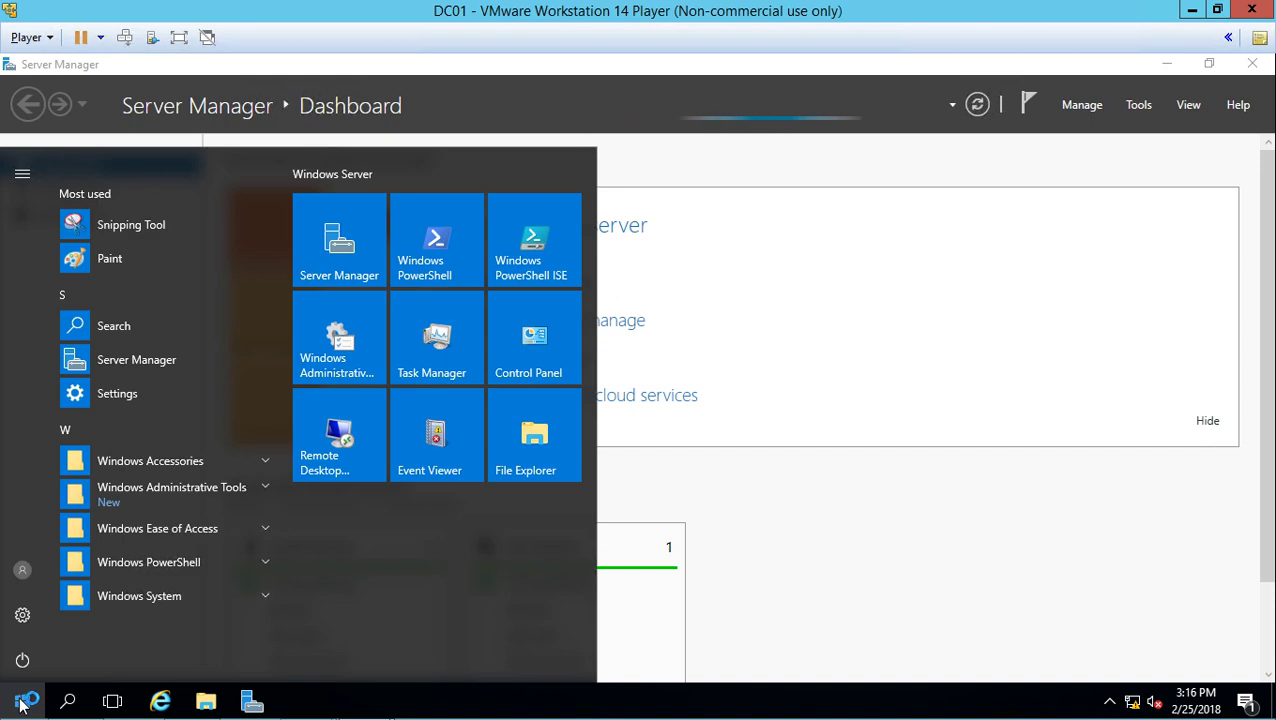
pyautogui.click(702, 405)
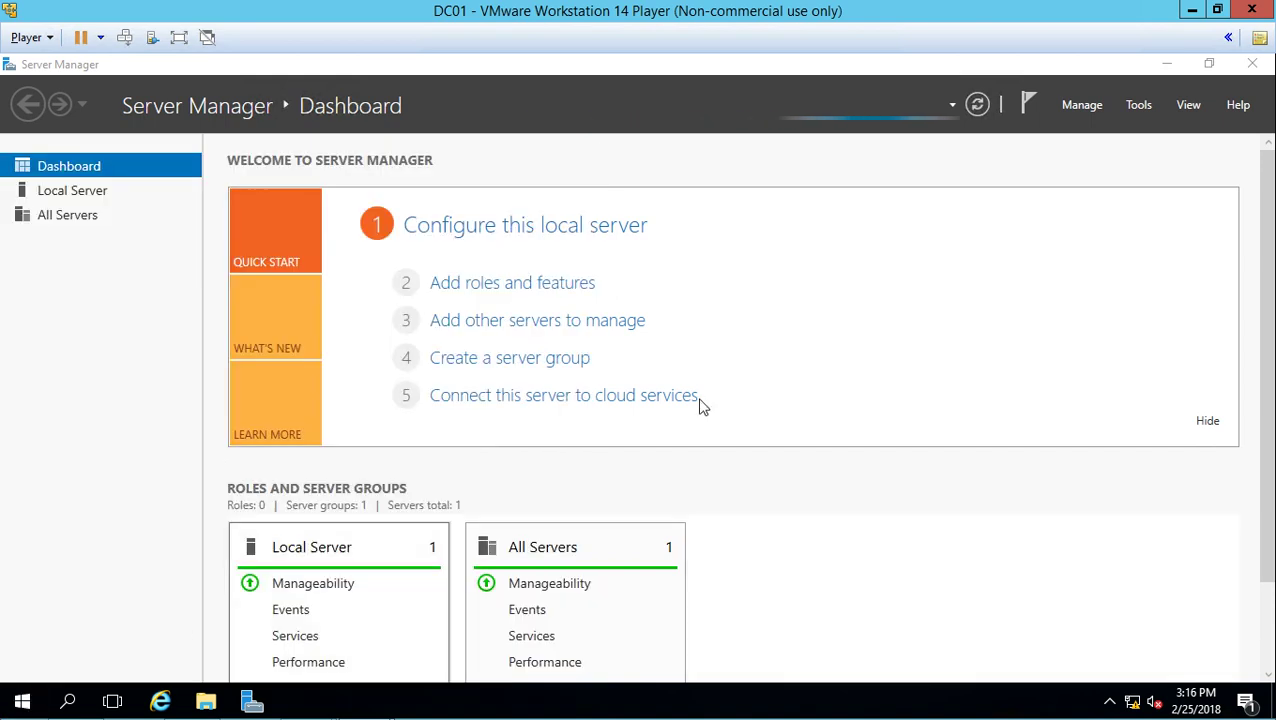
pyautogui.click(1147, 108)
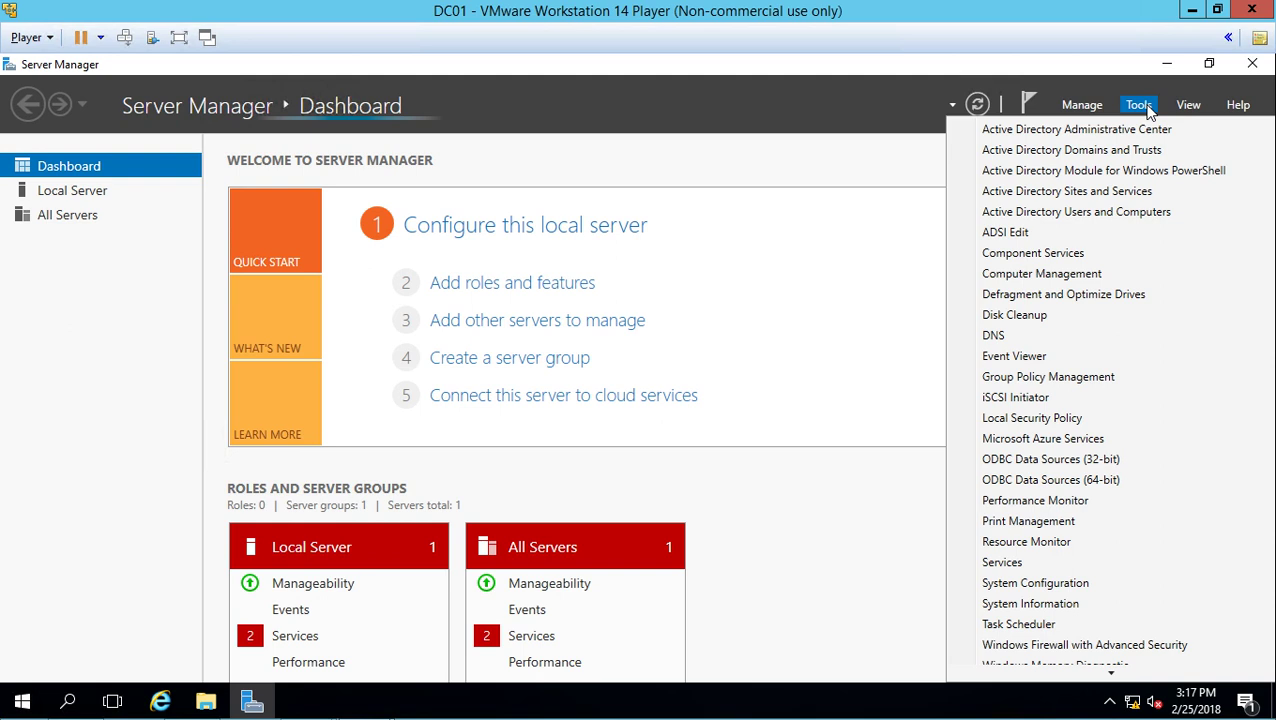
pyautogui.click(1140, 105)
pyautogui.click(1140, 105)
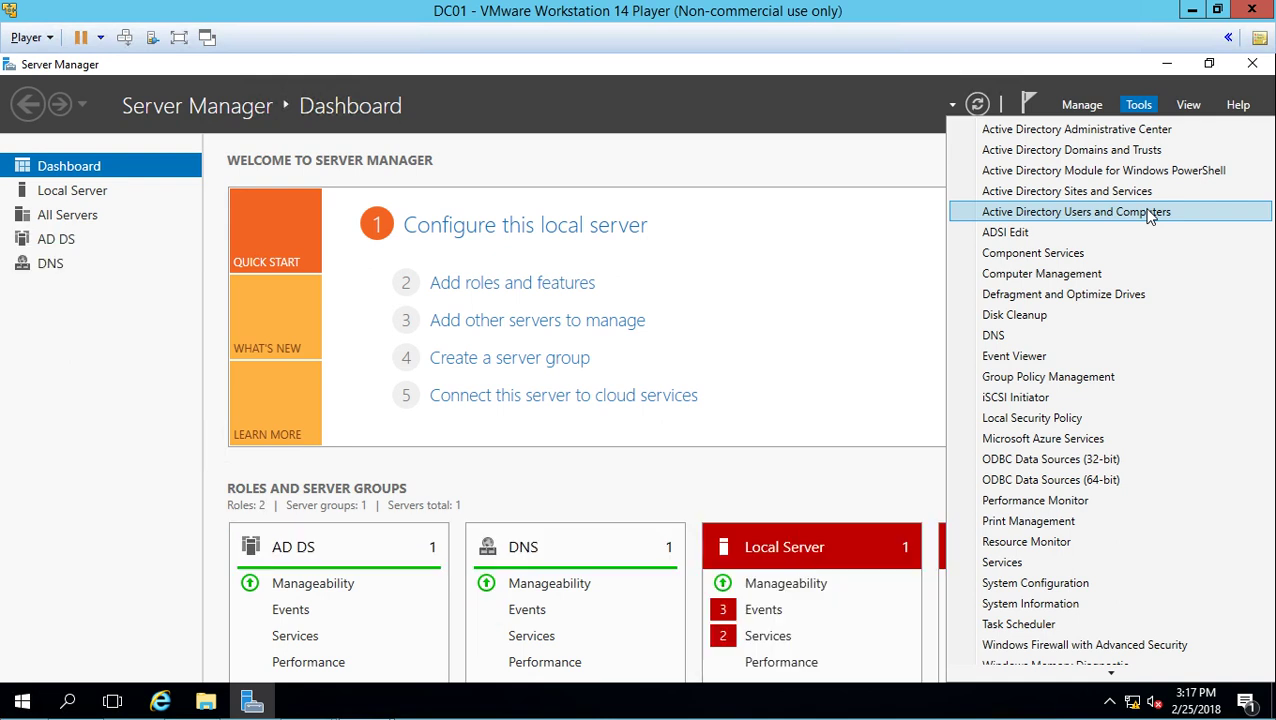
pyautogui.click(1150, 212)
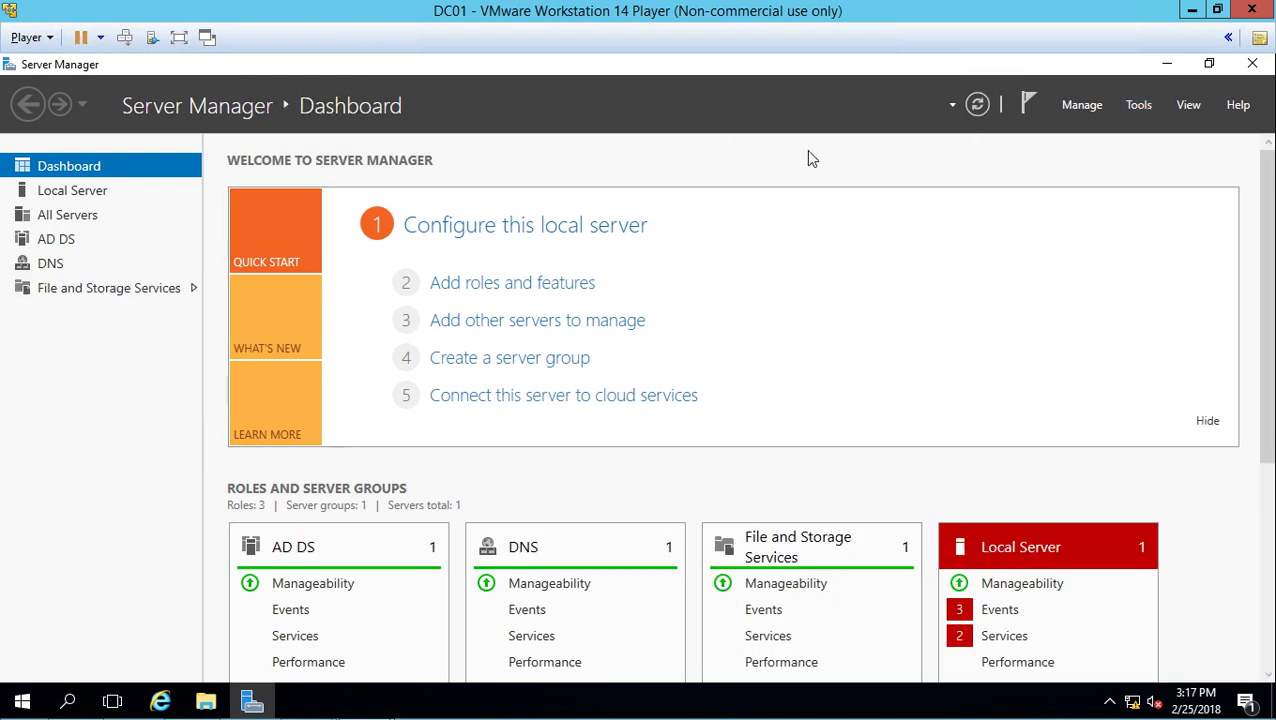
# - Maximize ADUC, expand widgetllc.internal, and view its Domain Controllers and Computers containers
pyautogui.click(731, 150)
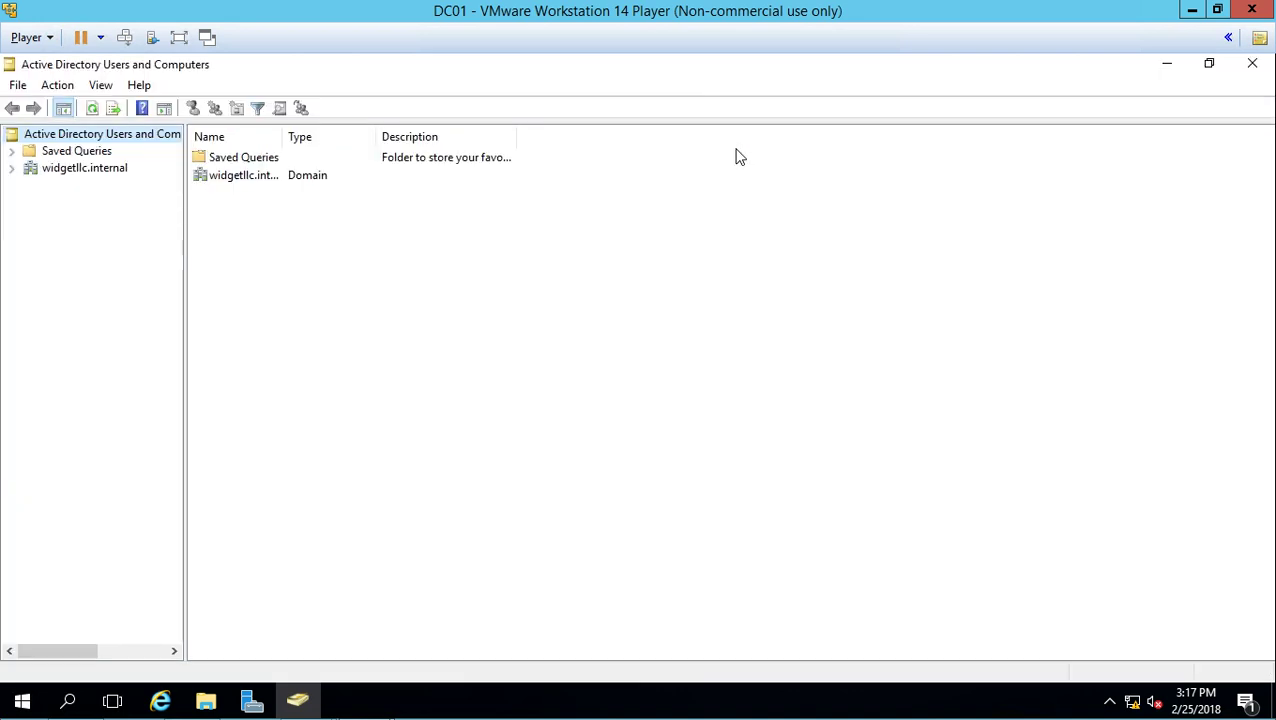
pyautogui.click(11, 169)
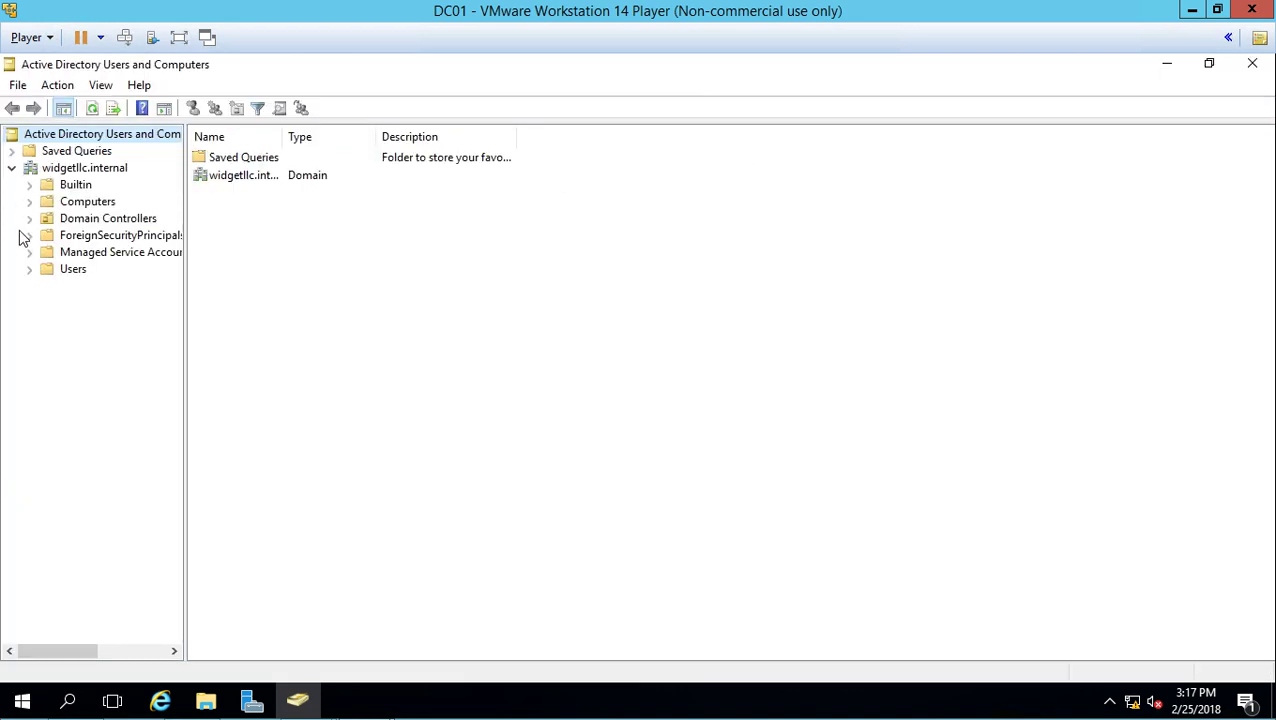
pyautogui.click(80, 220)
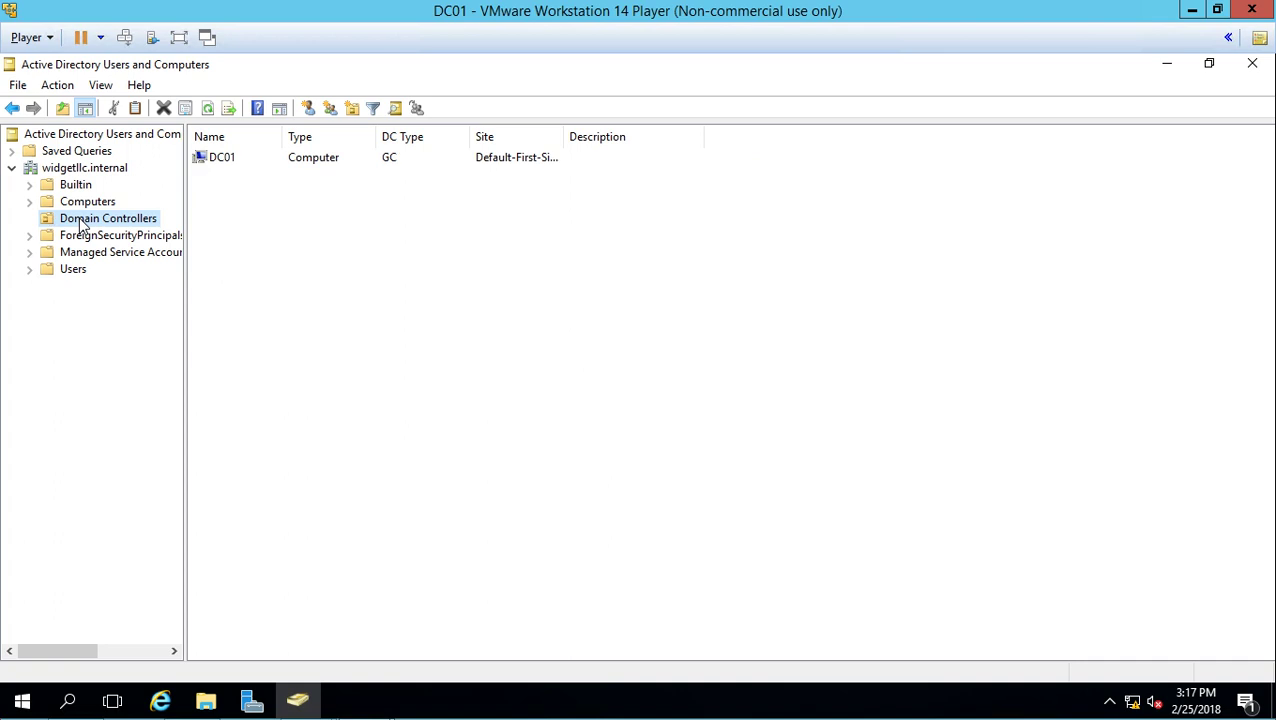
pyautogui.click(87, 203)
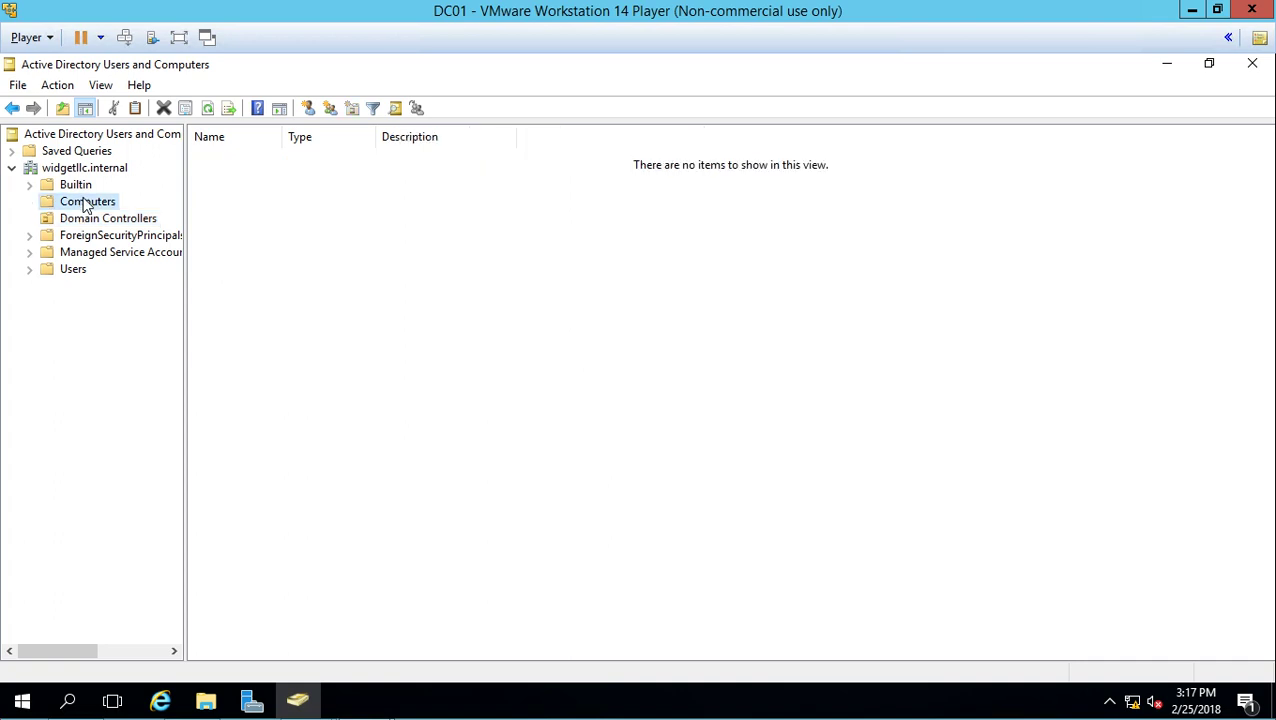
pyautogui.press('alt')
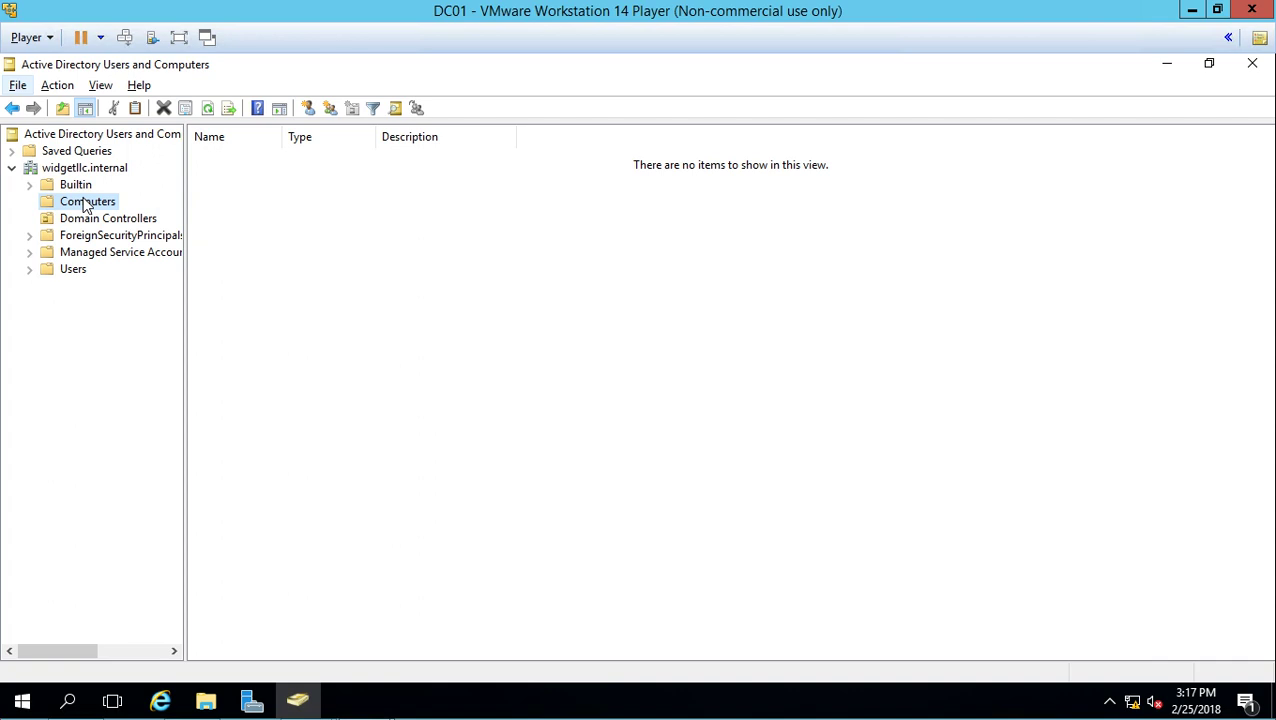